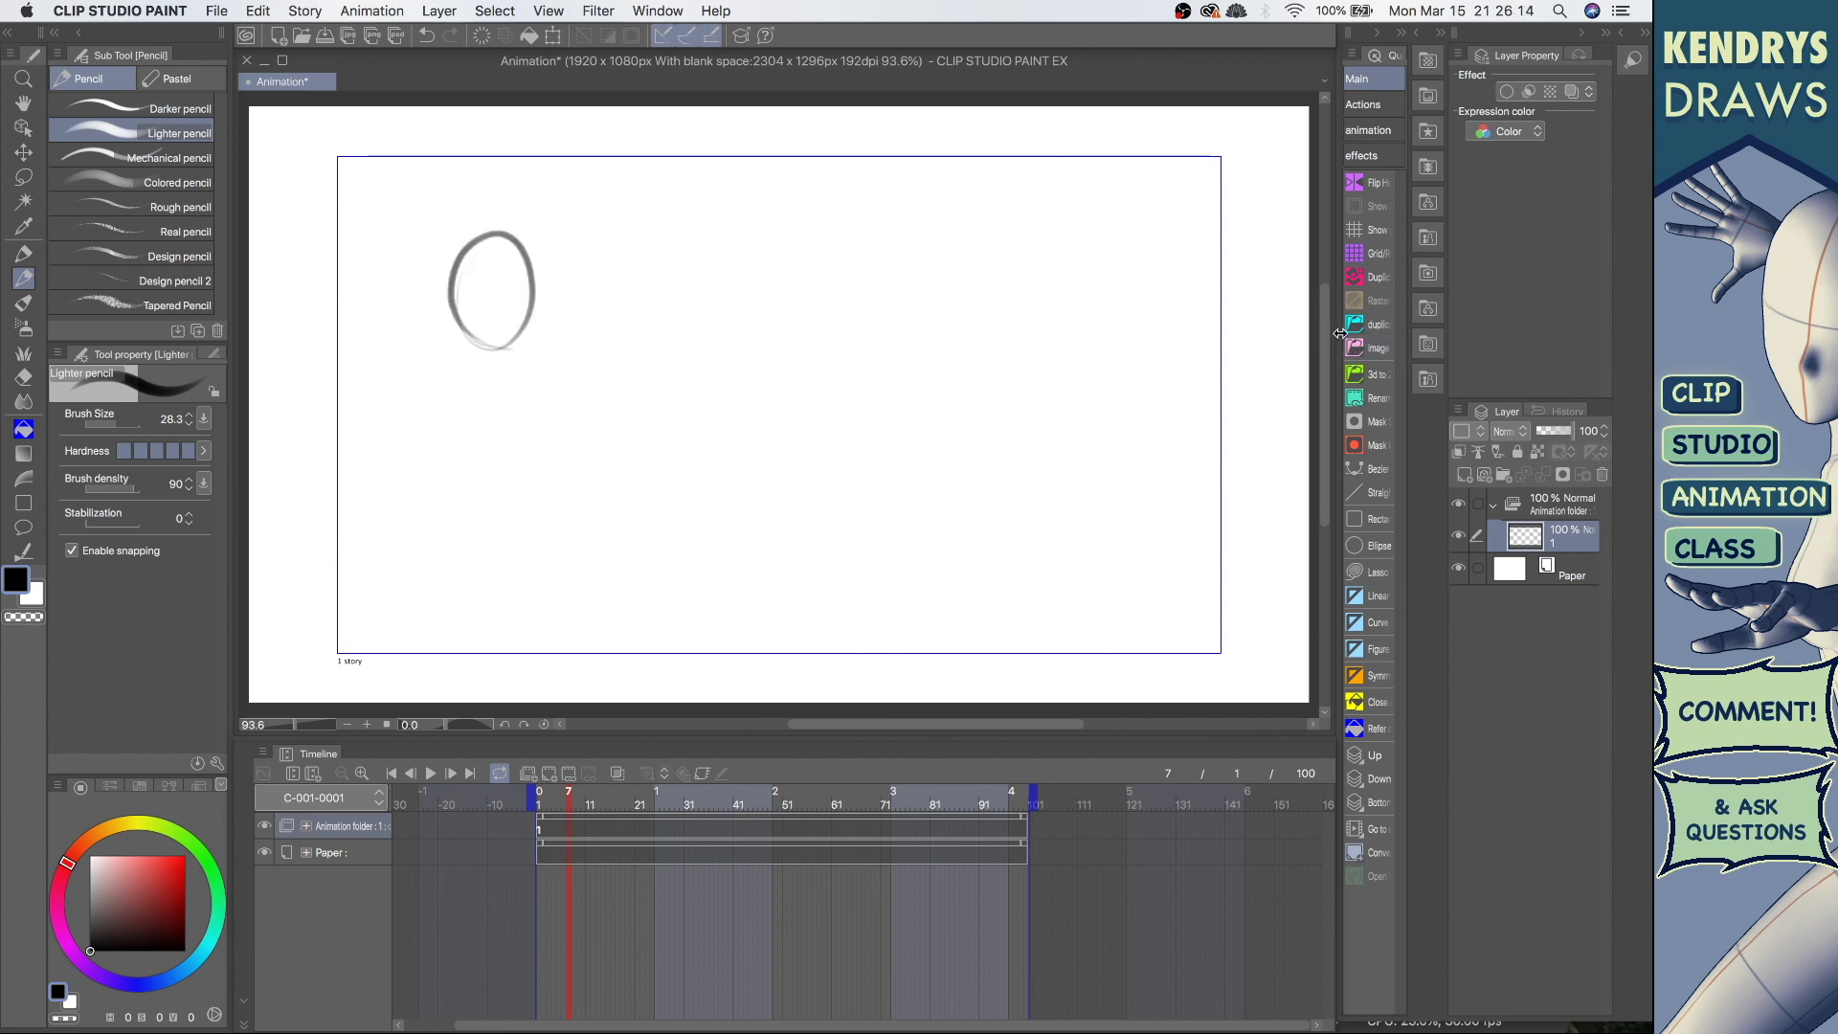
- Widen the quick access command list and duplicate the egg's raster cel at frame 7
drag(1335, 329, 1281, 332)
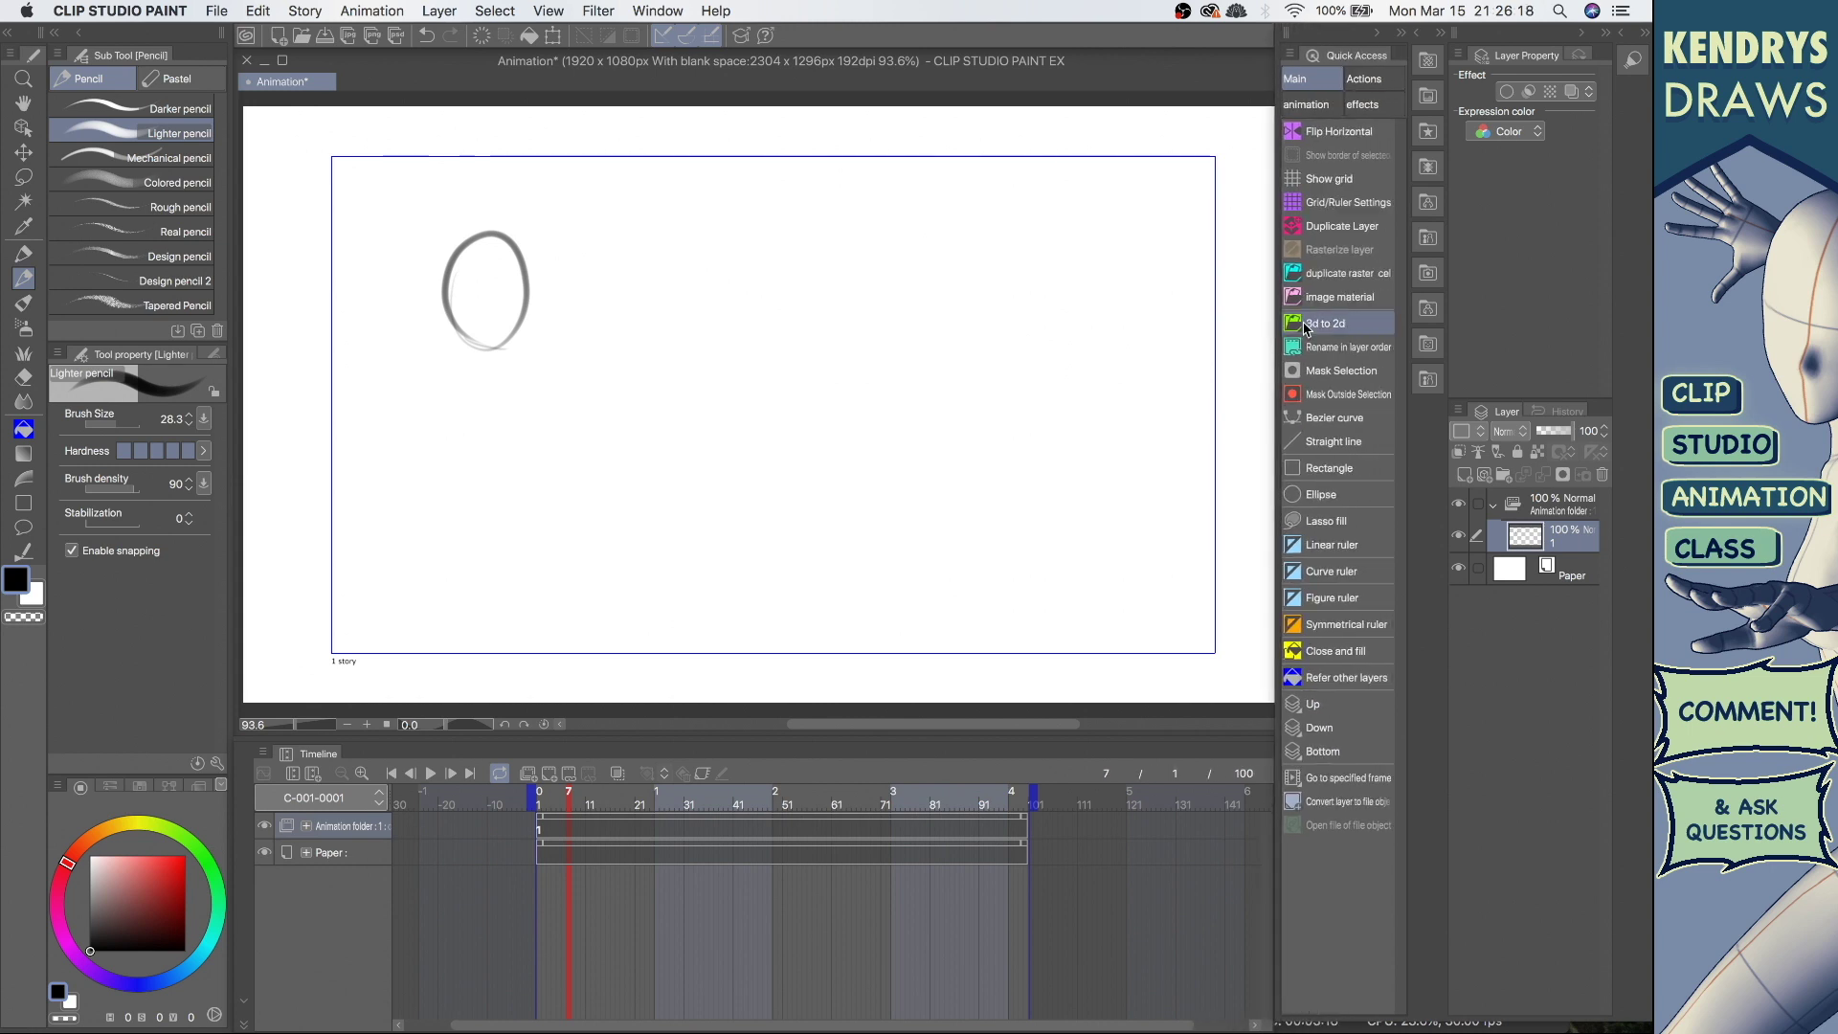
click(1345, 274)
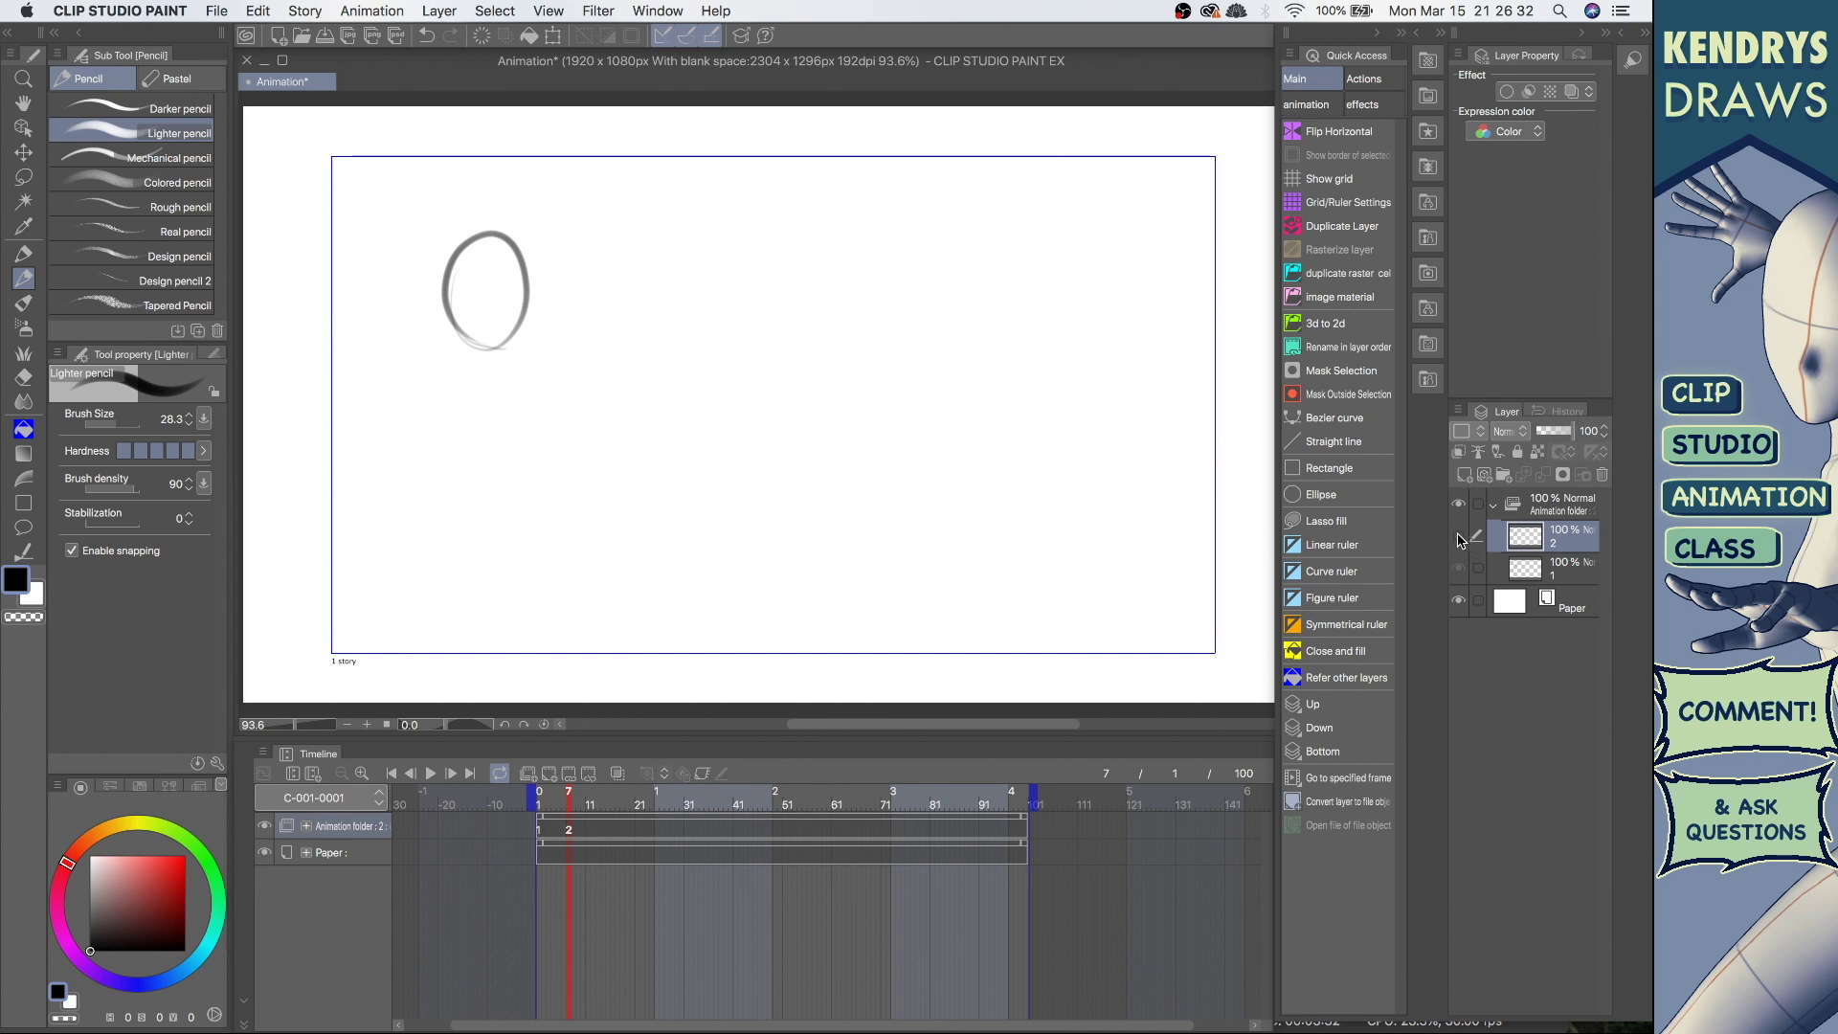
- Enable onion skin for the animation cels
click(701, 776)
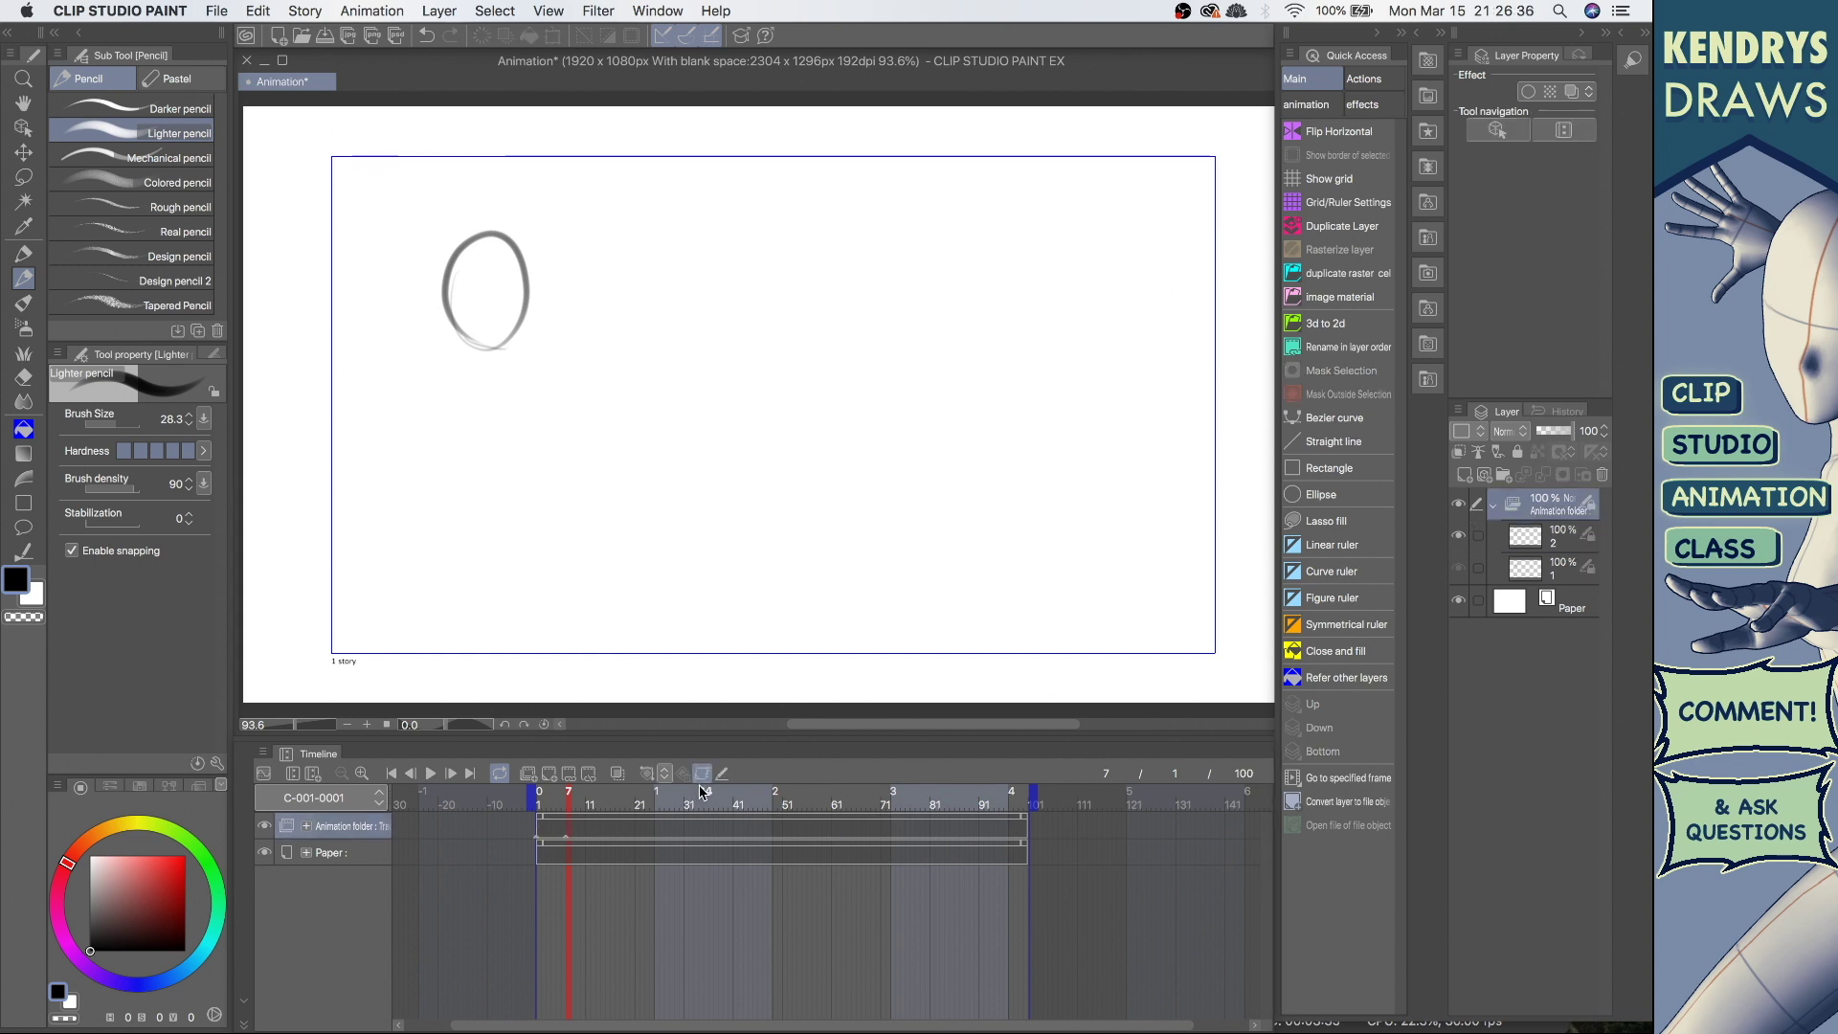
click(703, 774)
click(618, 773)
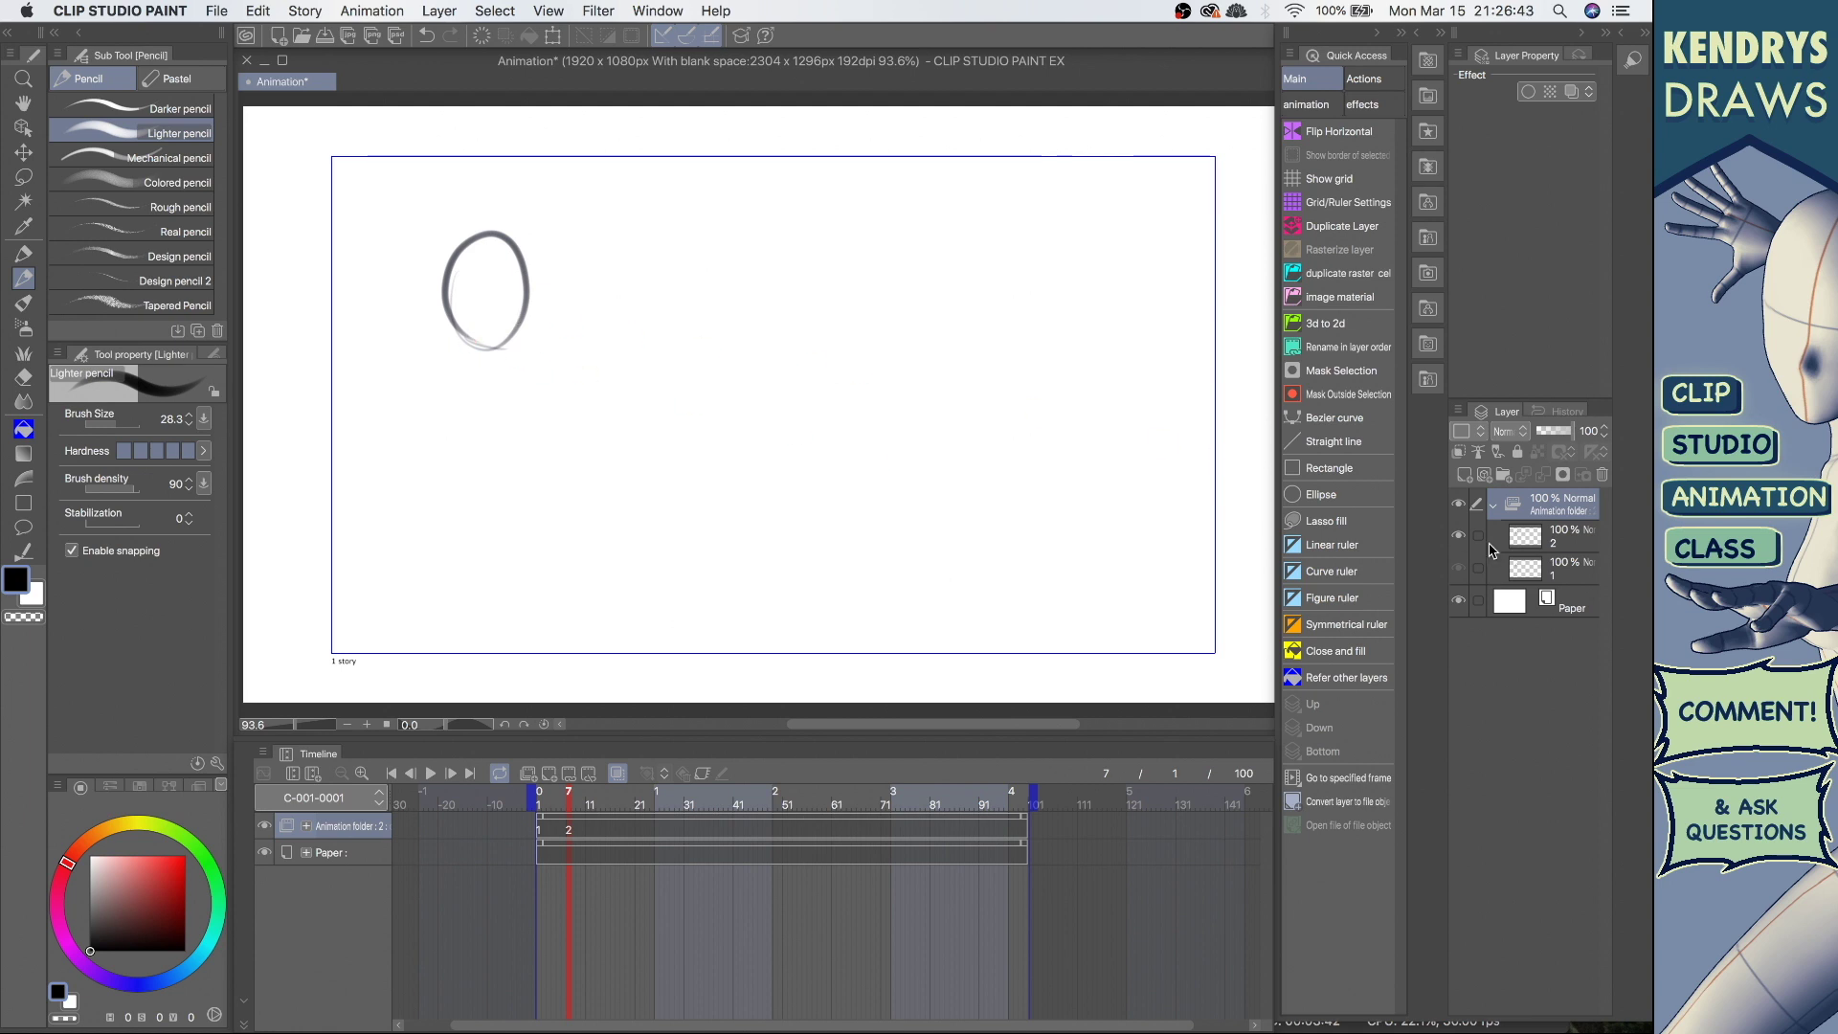
- Shift the egg on cel 2 down and right of the first egg and distort it into a slightly larger, tilted shape
click(1567, 538)
drag(525, 301, 565, 315)
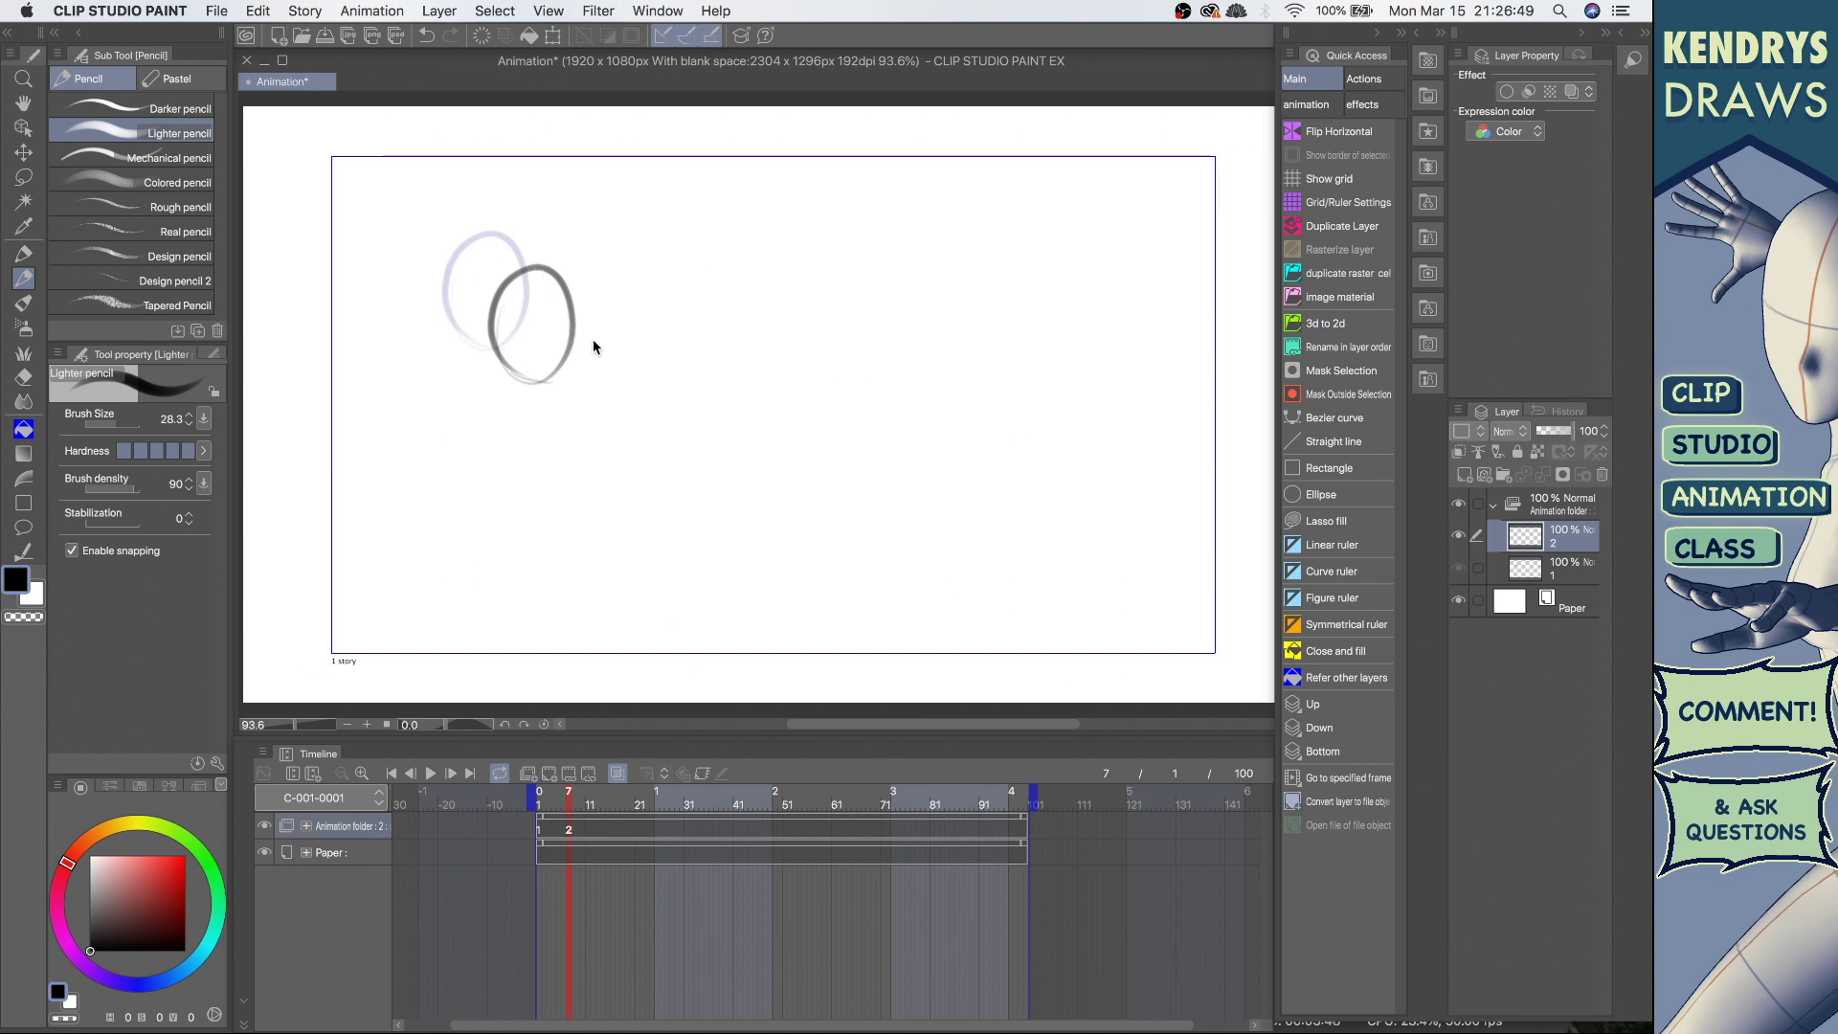
key(super+t)
drag(487, 266, 469, 244)
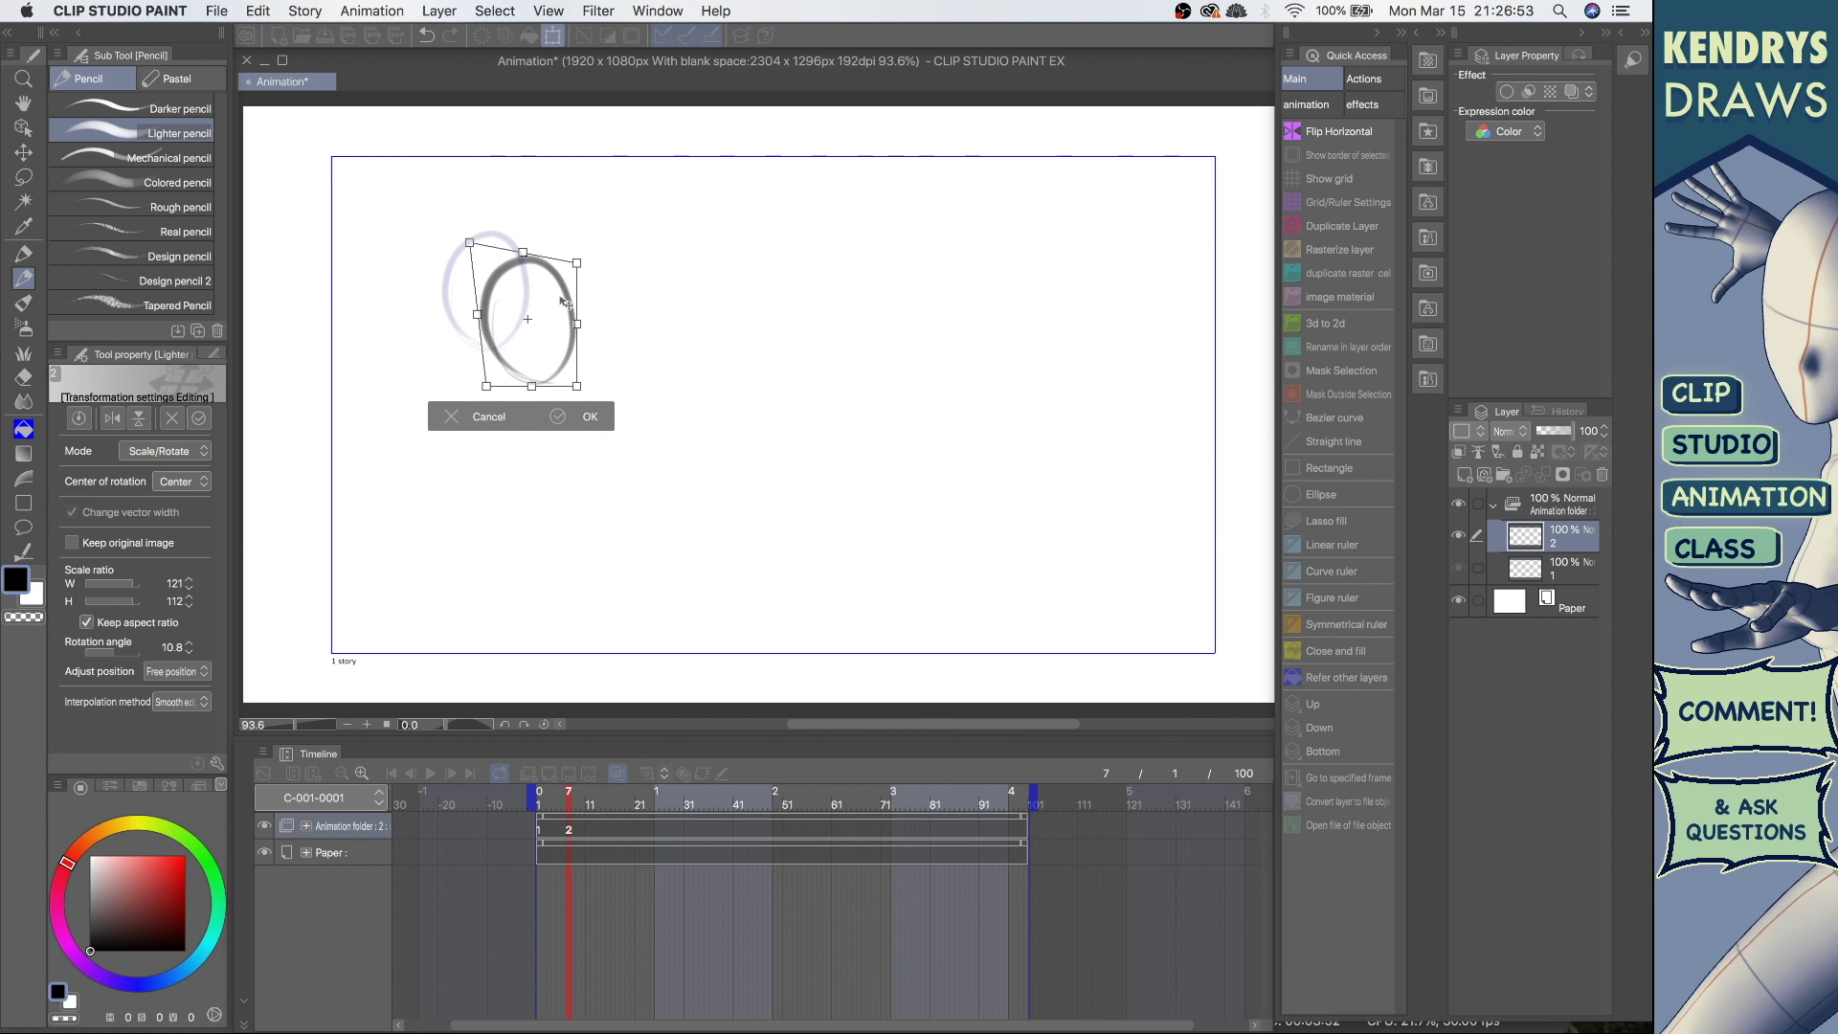
drag(577, 386, 580, 400)
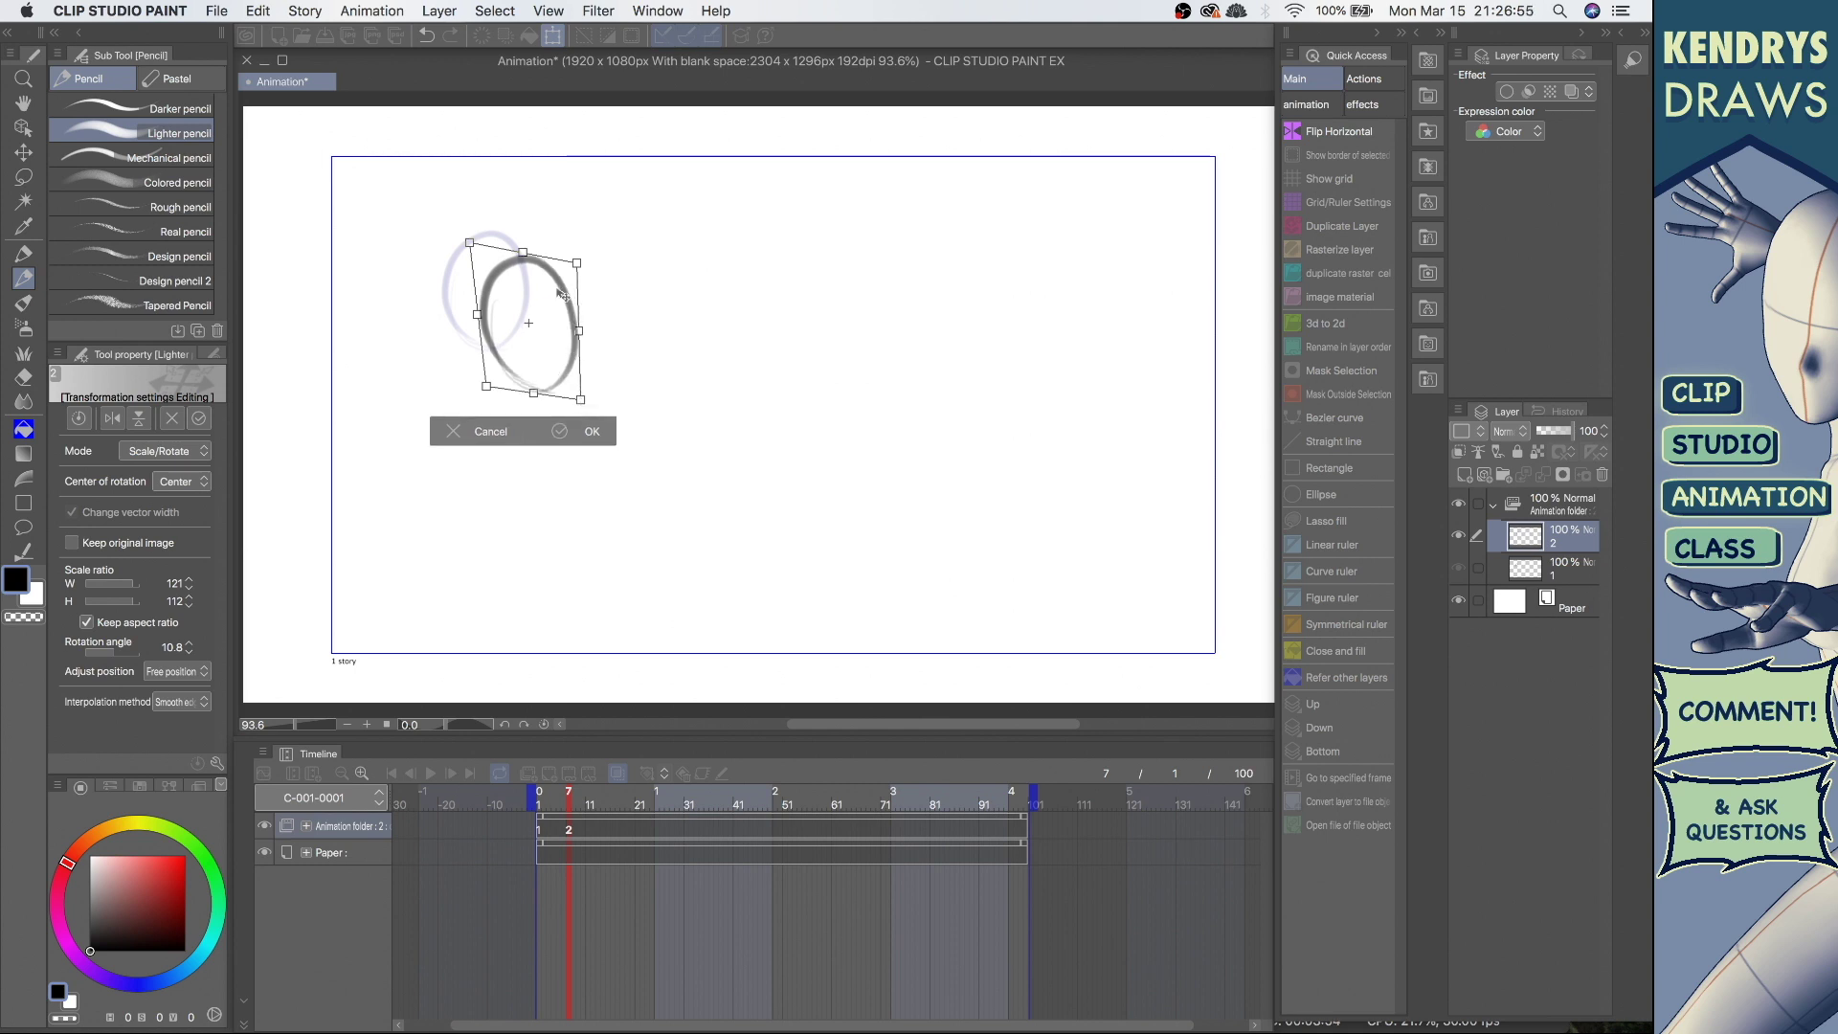
drag(563, 294, 587, 367)
click(622, 505)
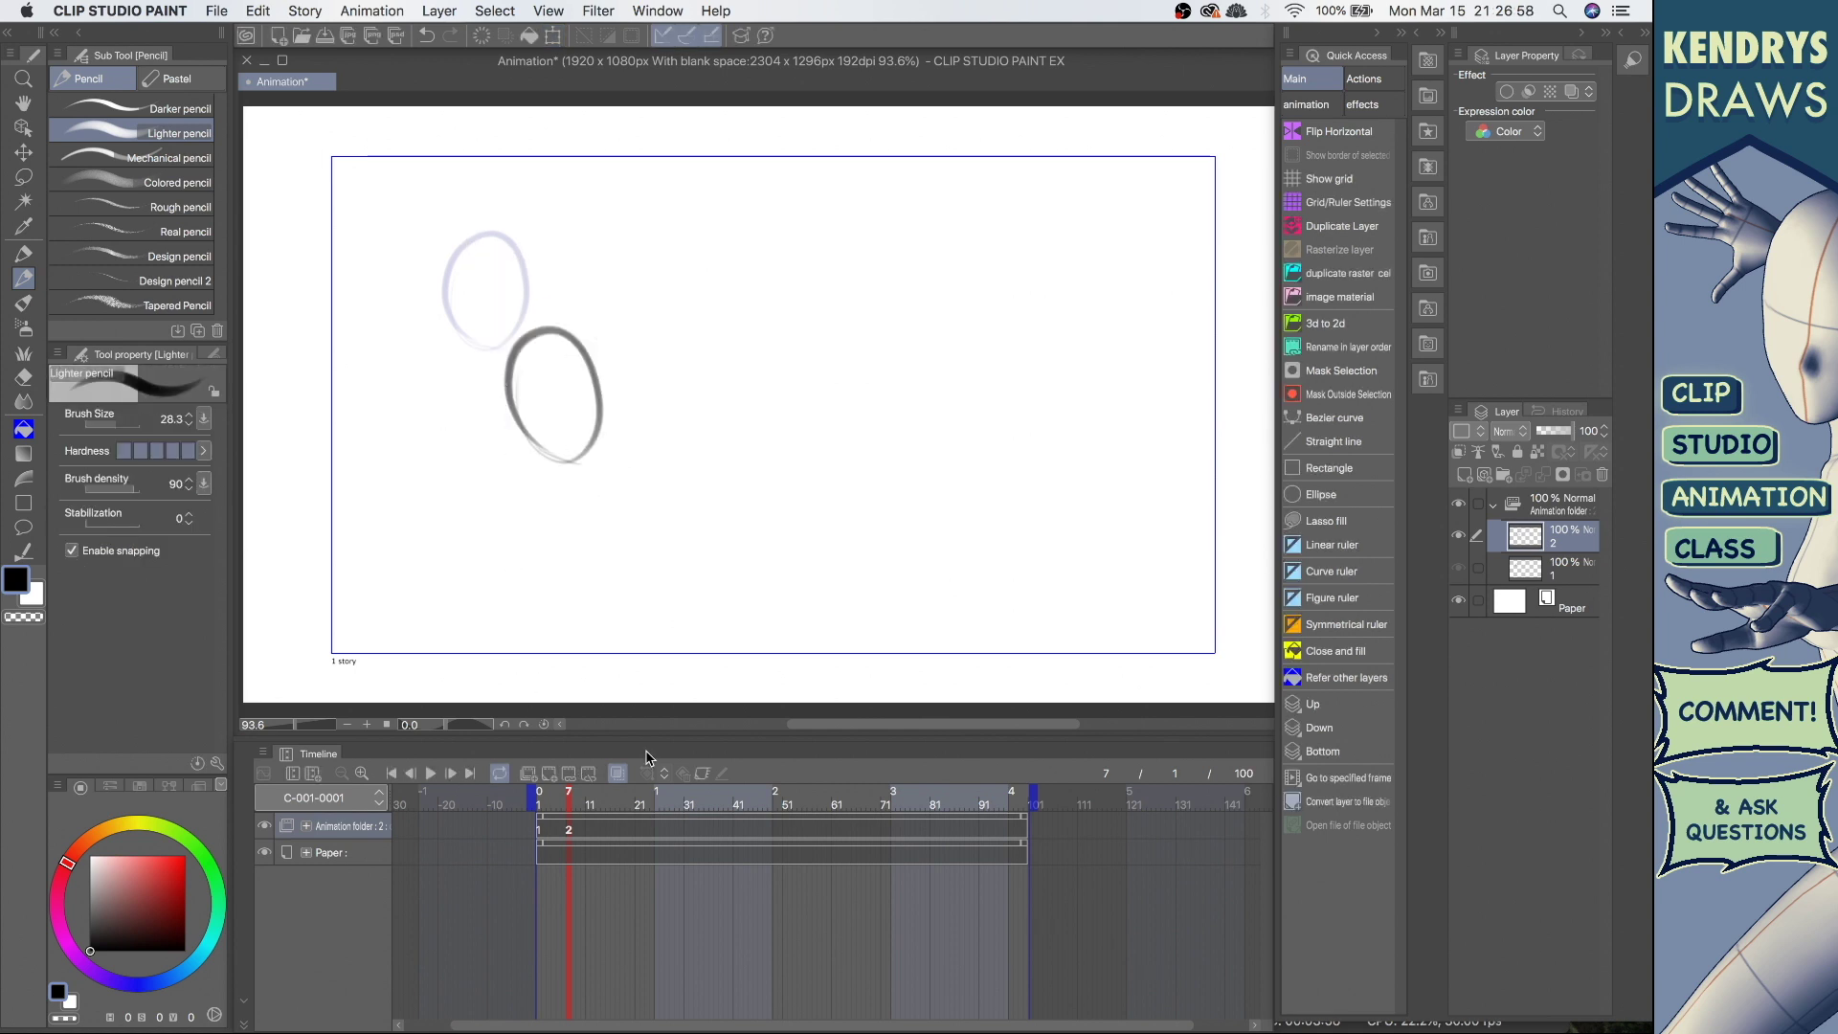
- Duplicate the tilted egg as a new cel at frame 13 and move the copy further down and right
click(609, 829)
click(568, 821)
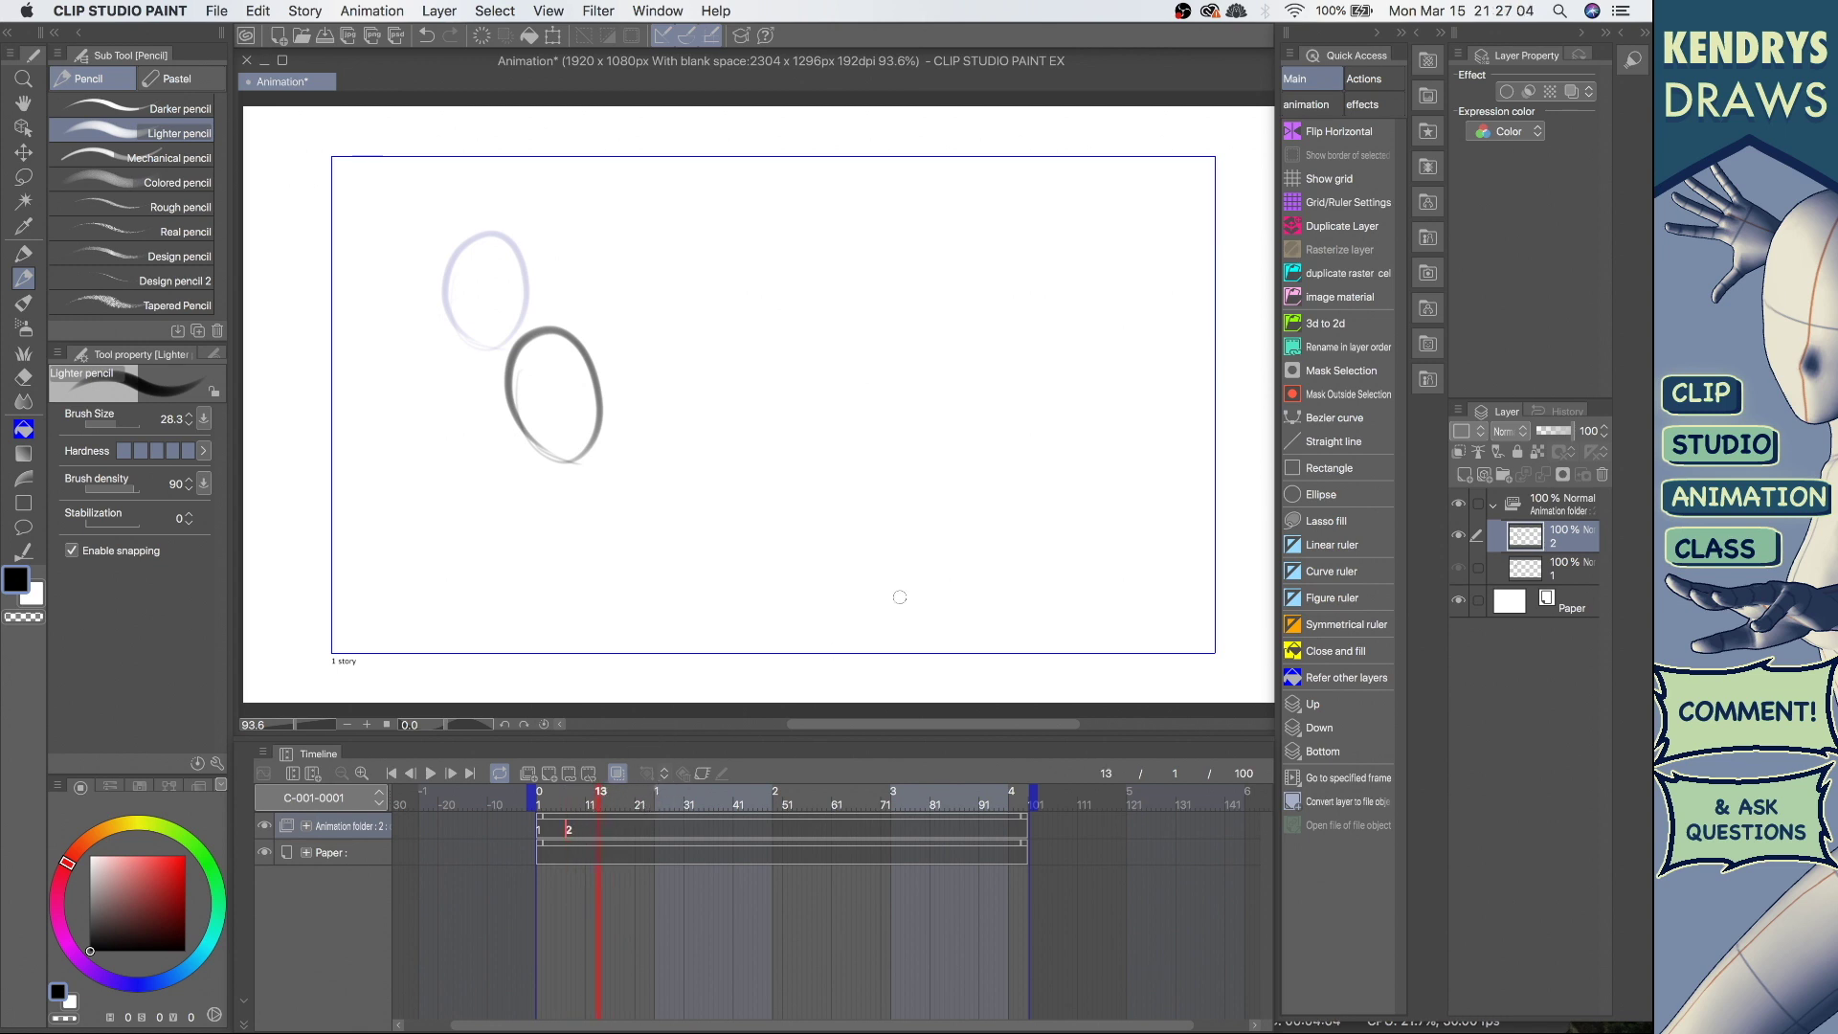
click(1340, 297)
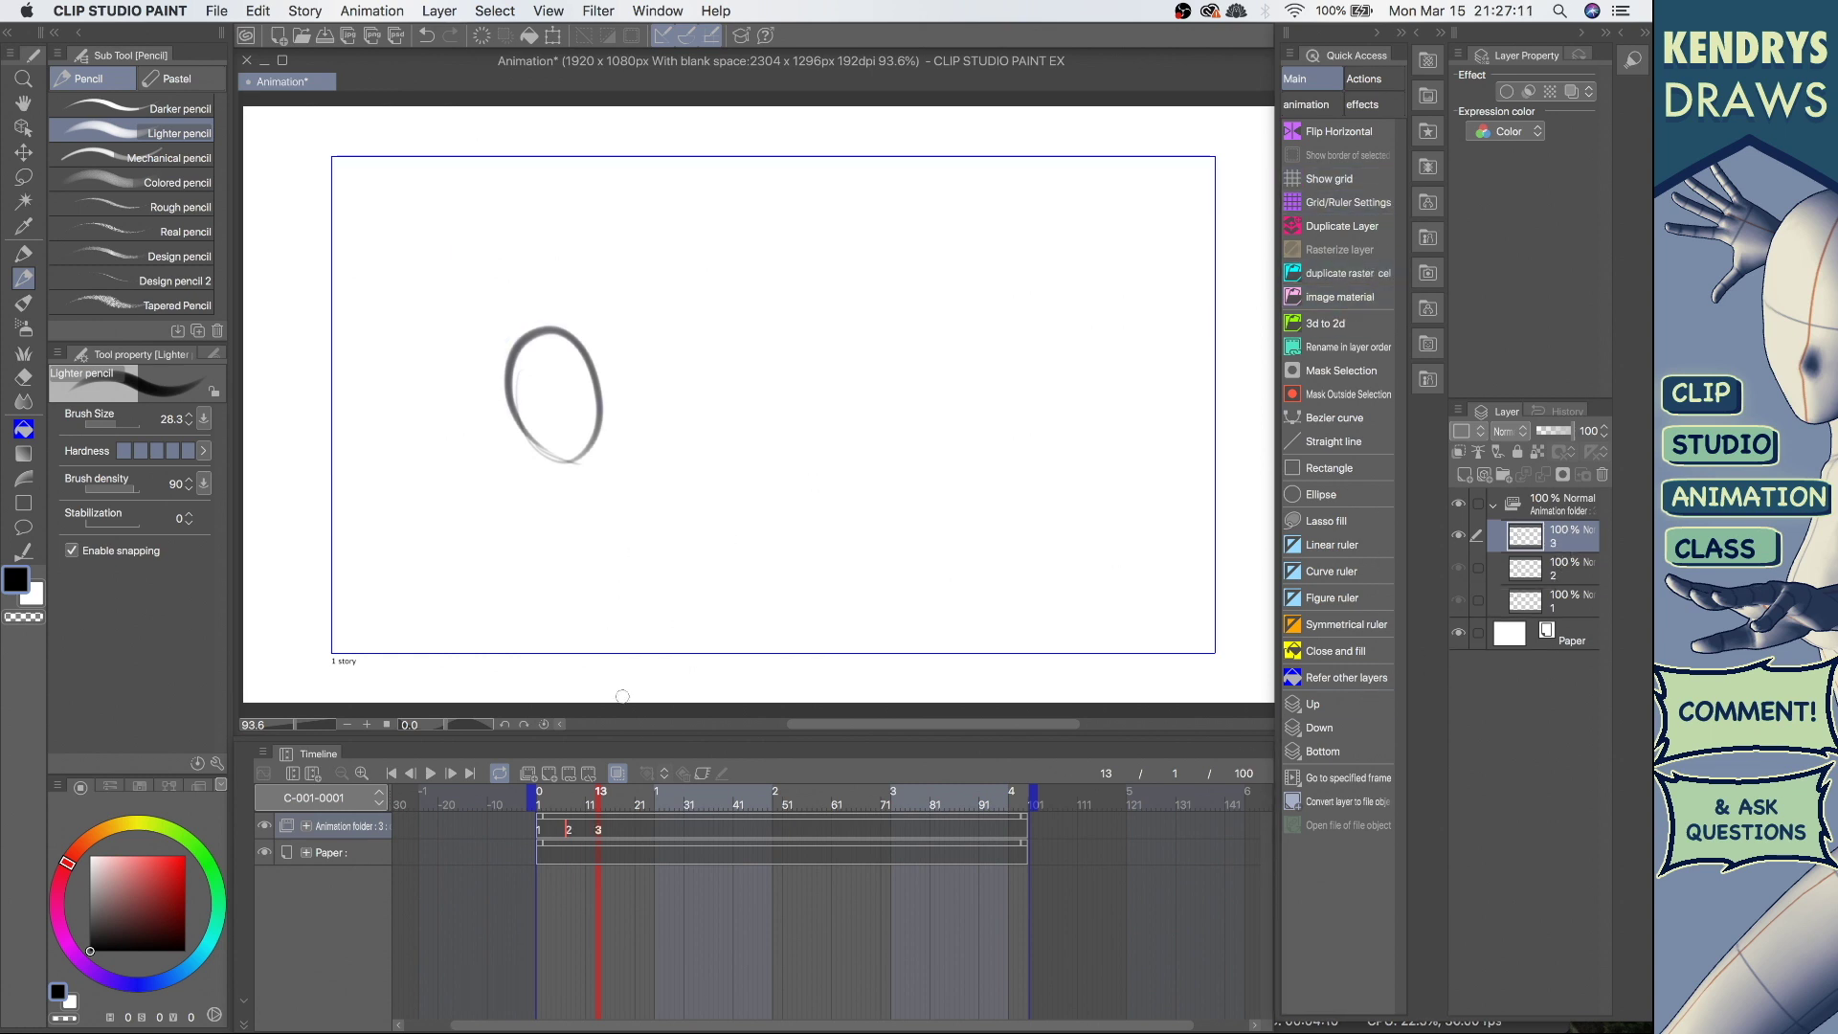
drag(600, 442, 655, 530)
key(super+t)
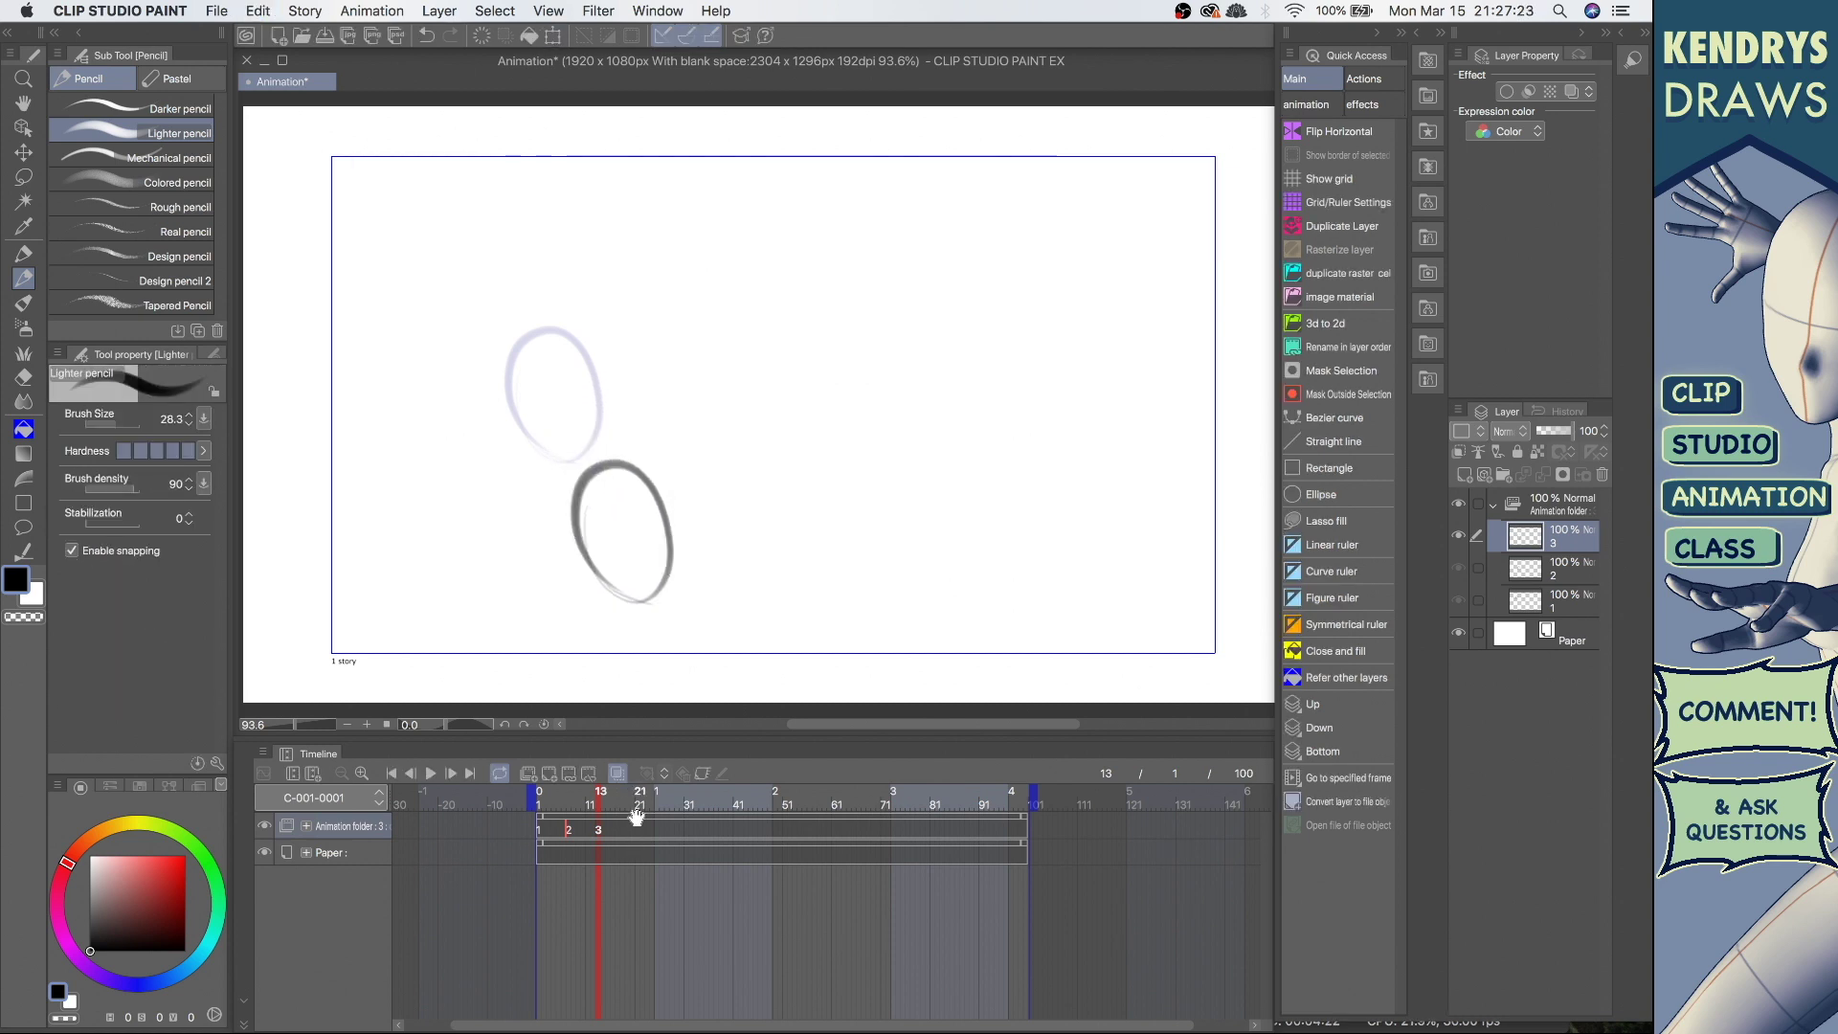
- Duplicate cel 3 as a new cel at frame 19 and shift its egg horizontally to the right, partly overlapping the previous one
click(637, 826)
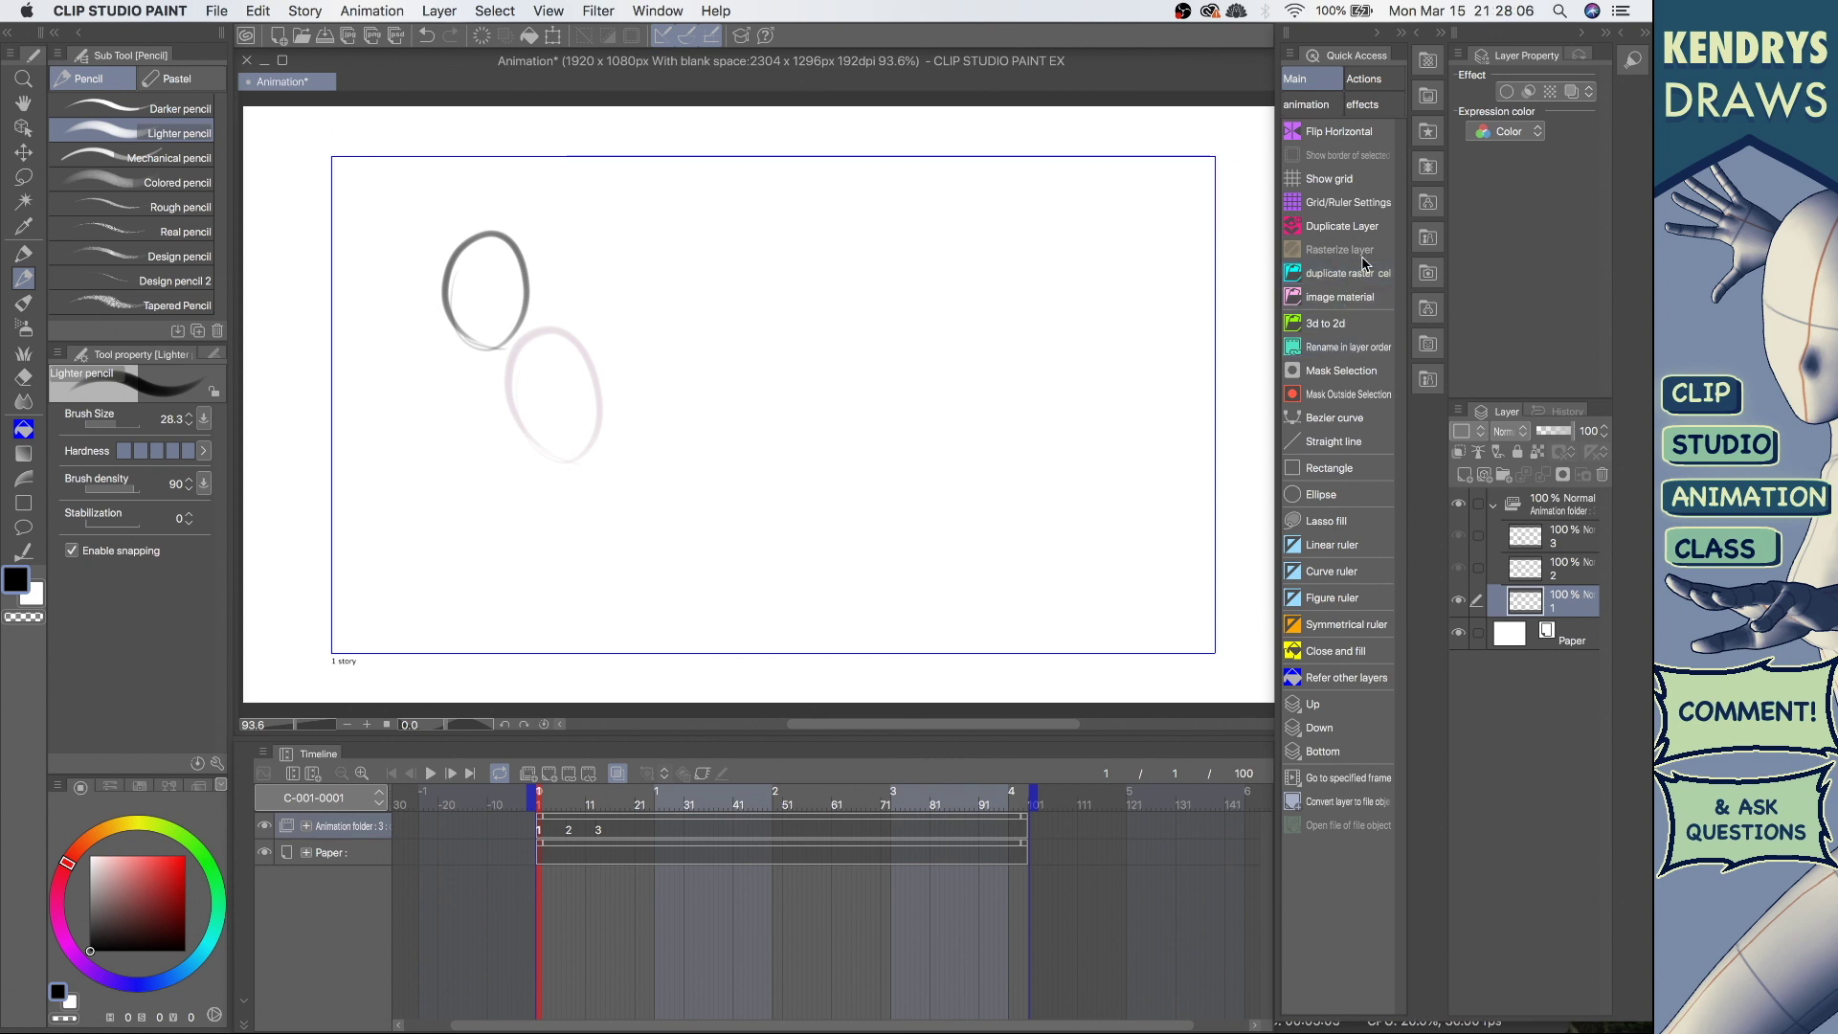
click(600, 832)
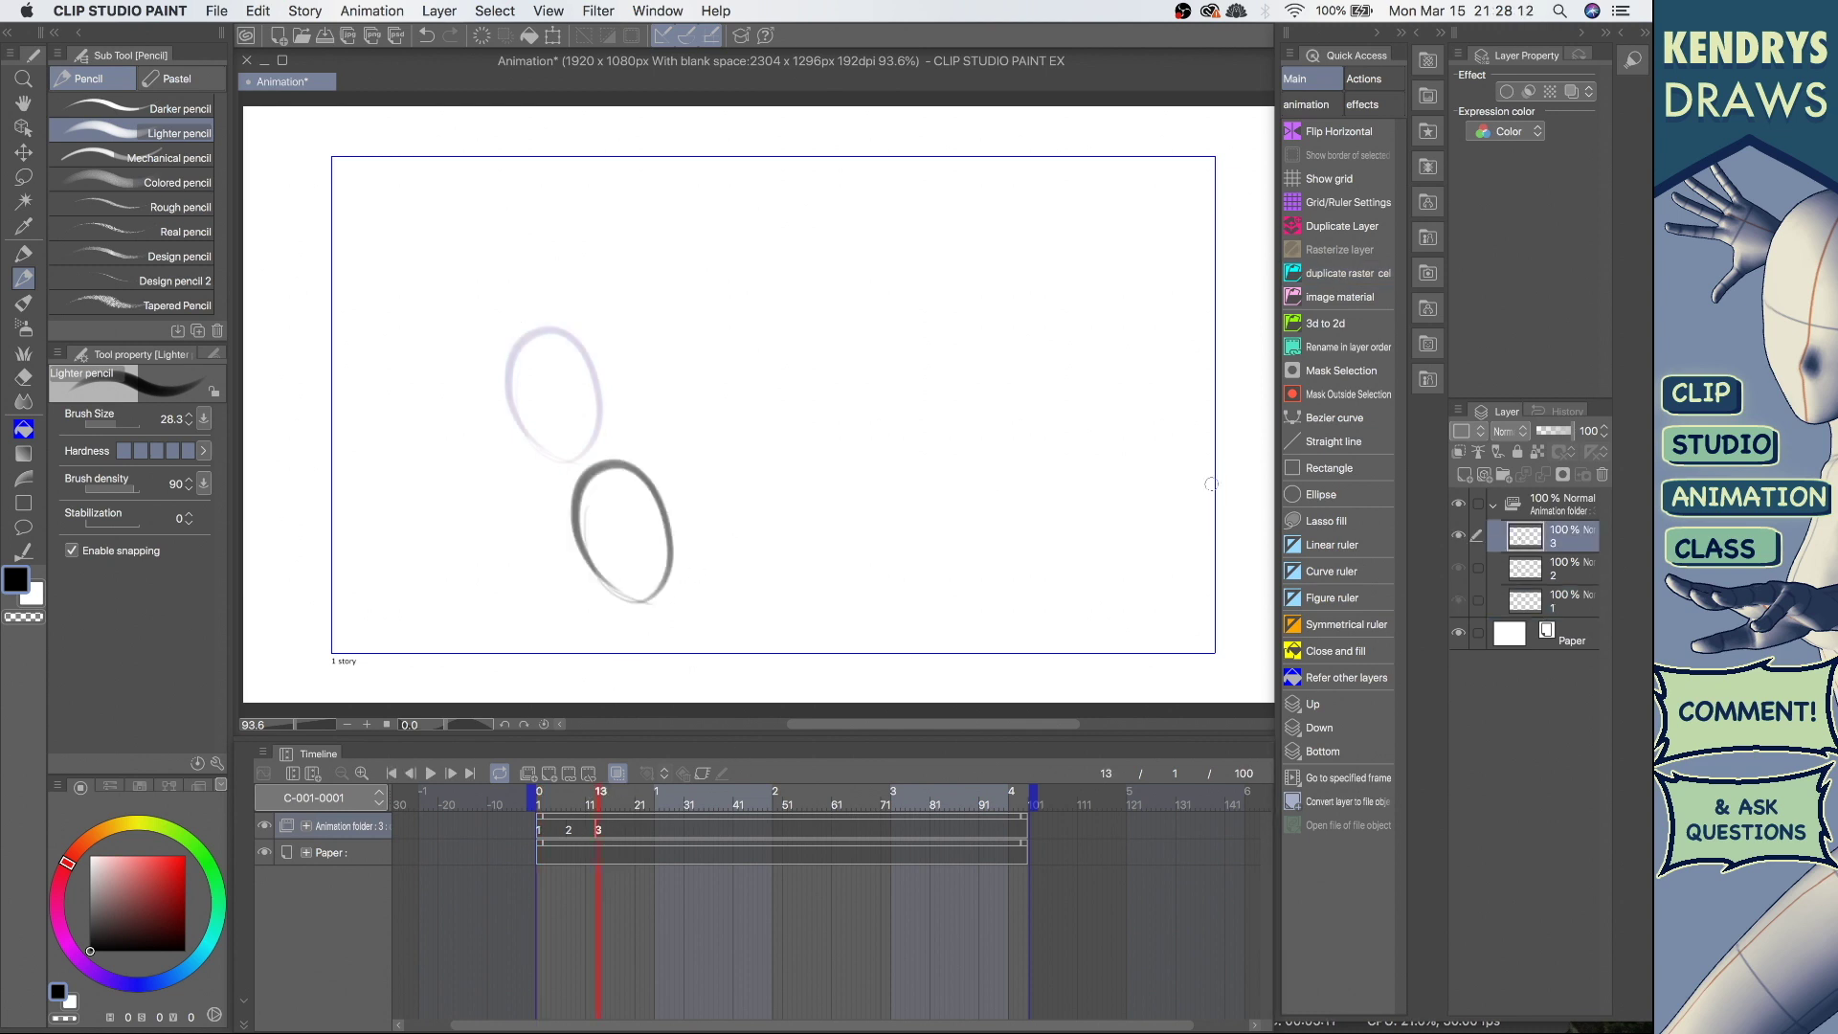
click(1358, 272)
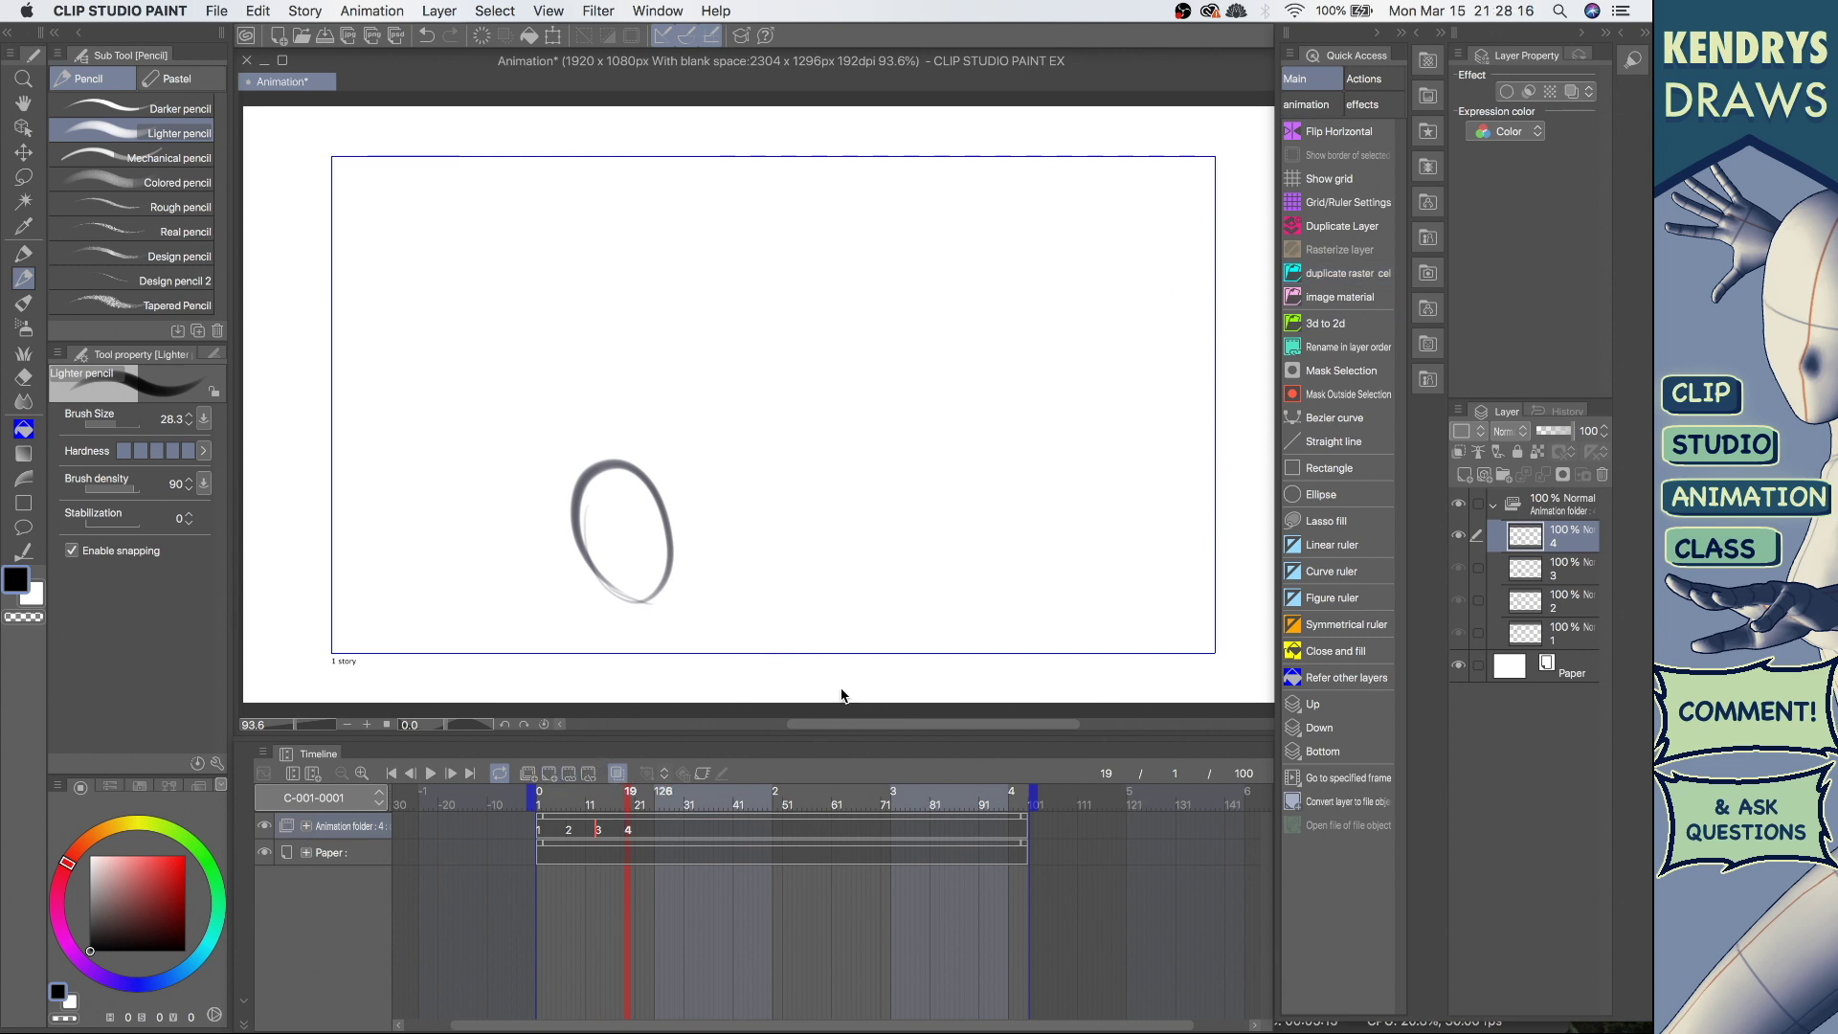
key(super+t)
drag(706, 586, 766, 586)
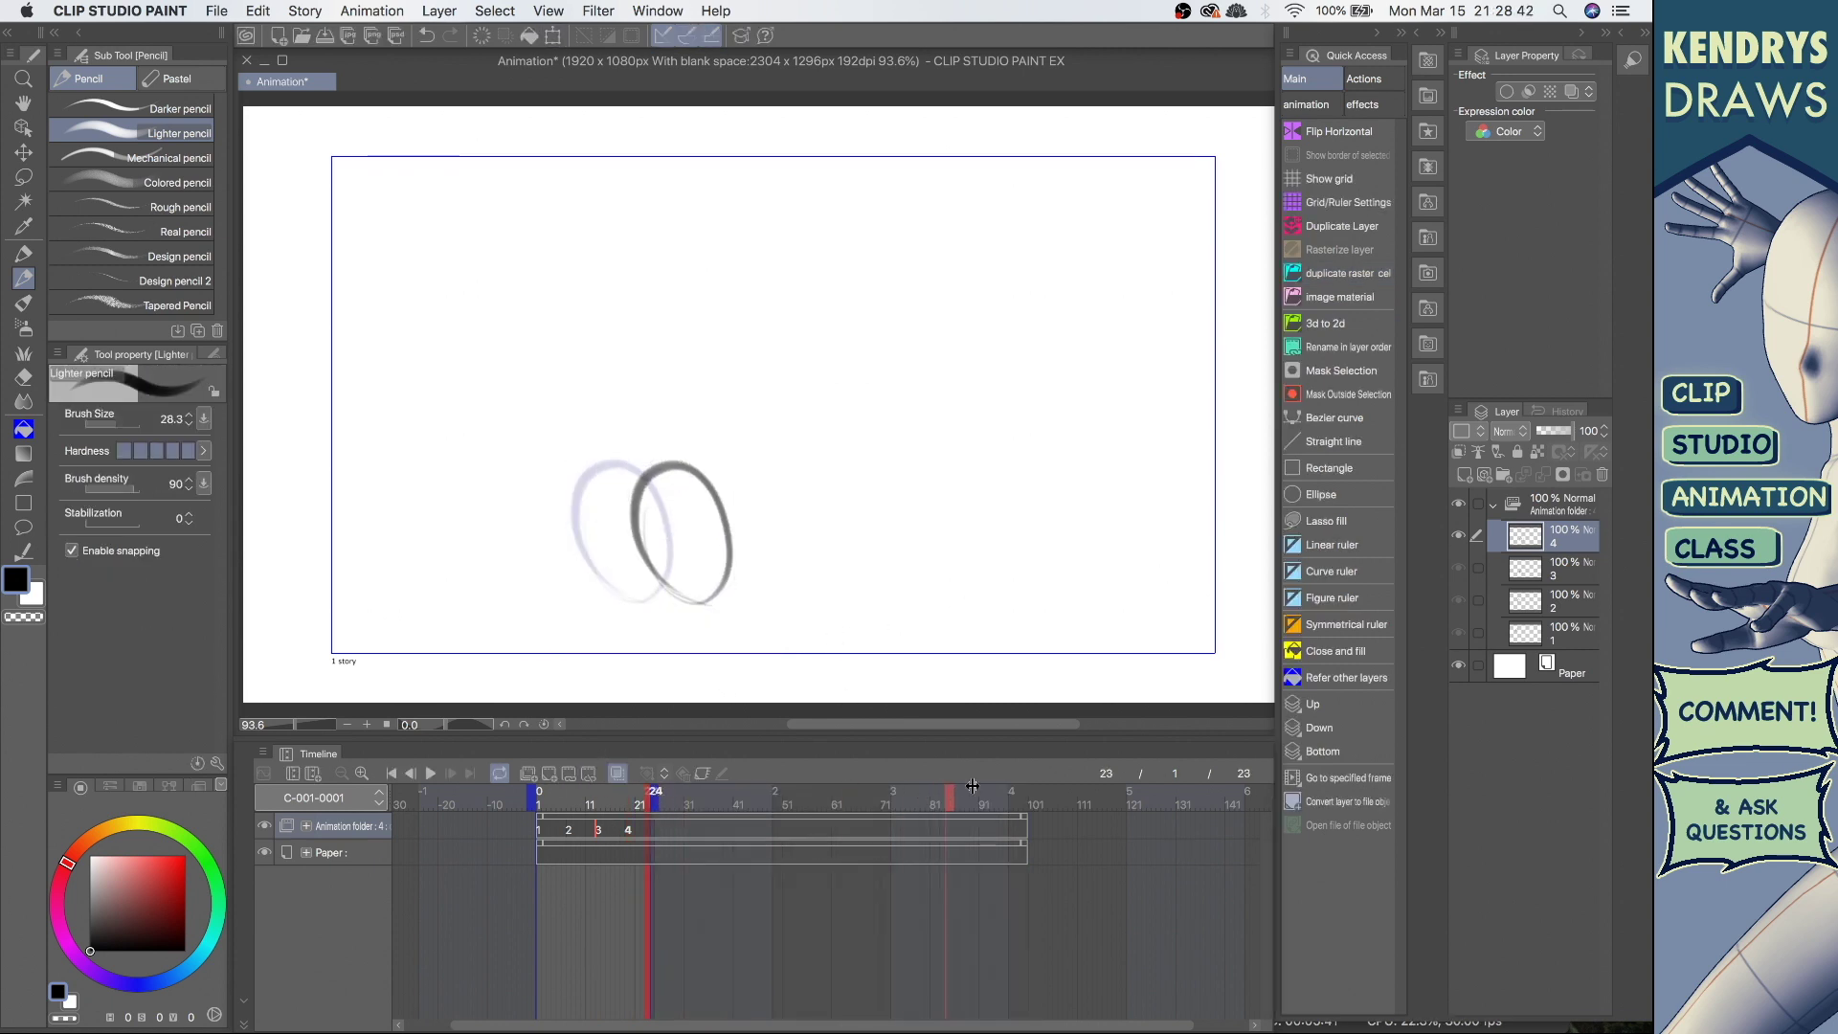
- Restore the playback range's end to frame 100 and remove the egg drawings by deleting cels 4 to 2 and clearing cel 1
drag(971, 785, 1031, 787)
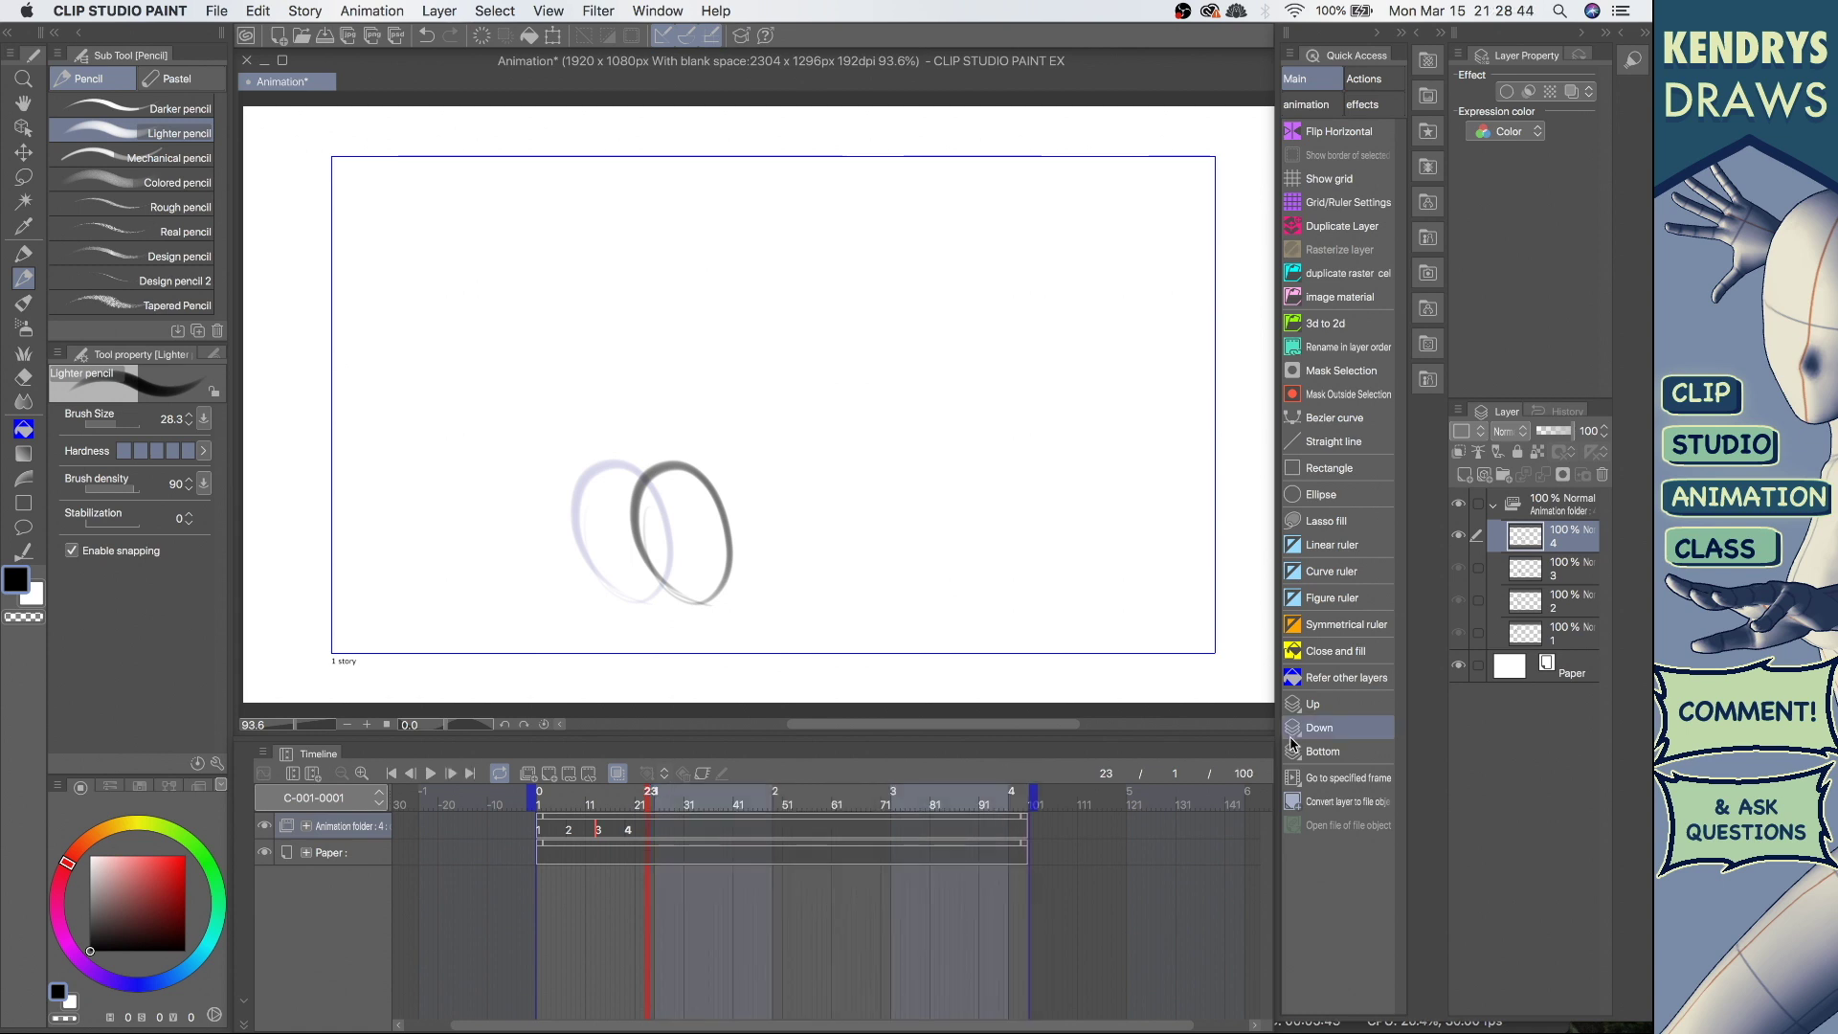
click(1599, 476)
click(1598, 476)
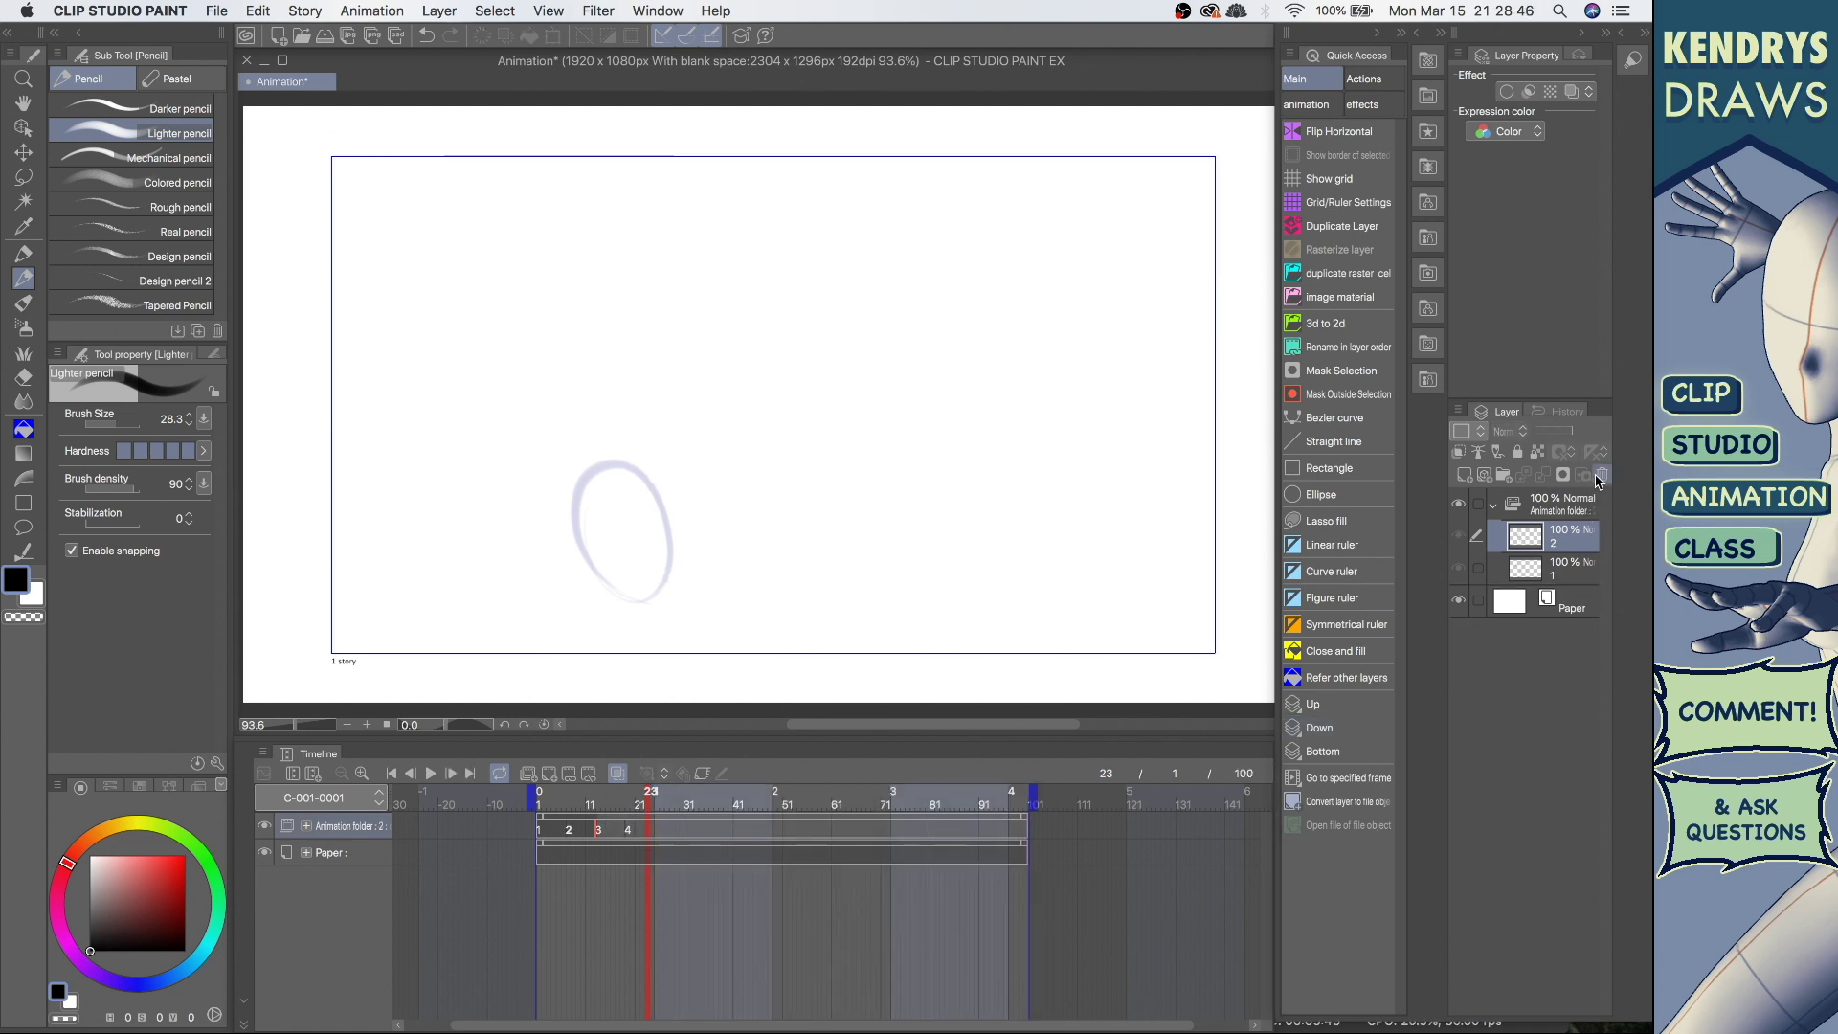
click(1599, 476)
click(1564, 547)
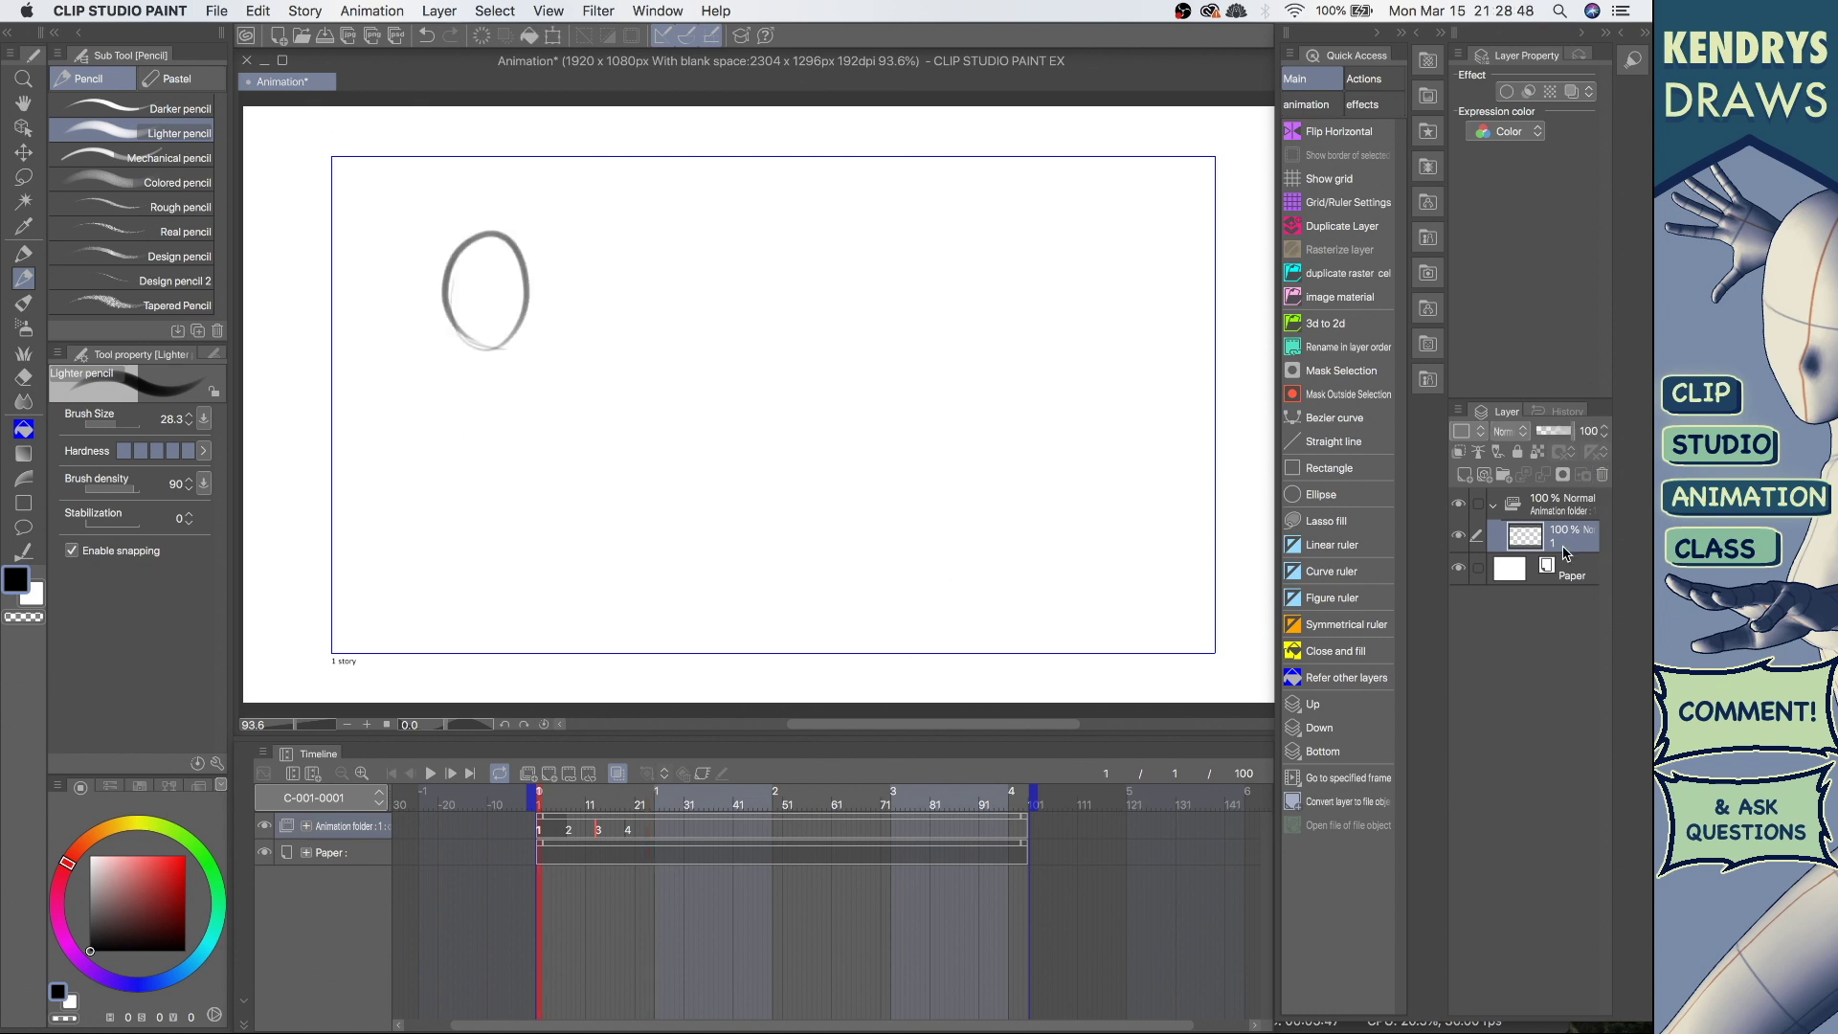
key(Delete)
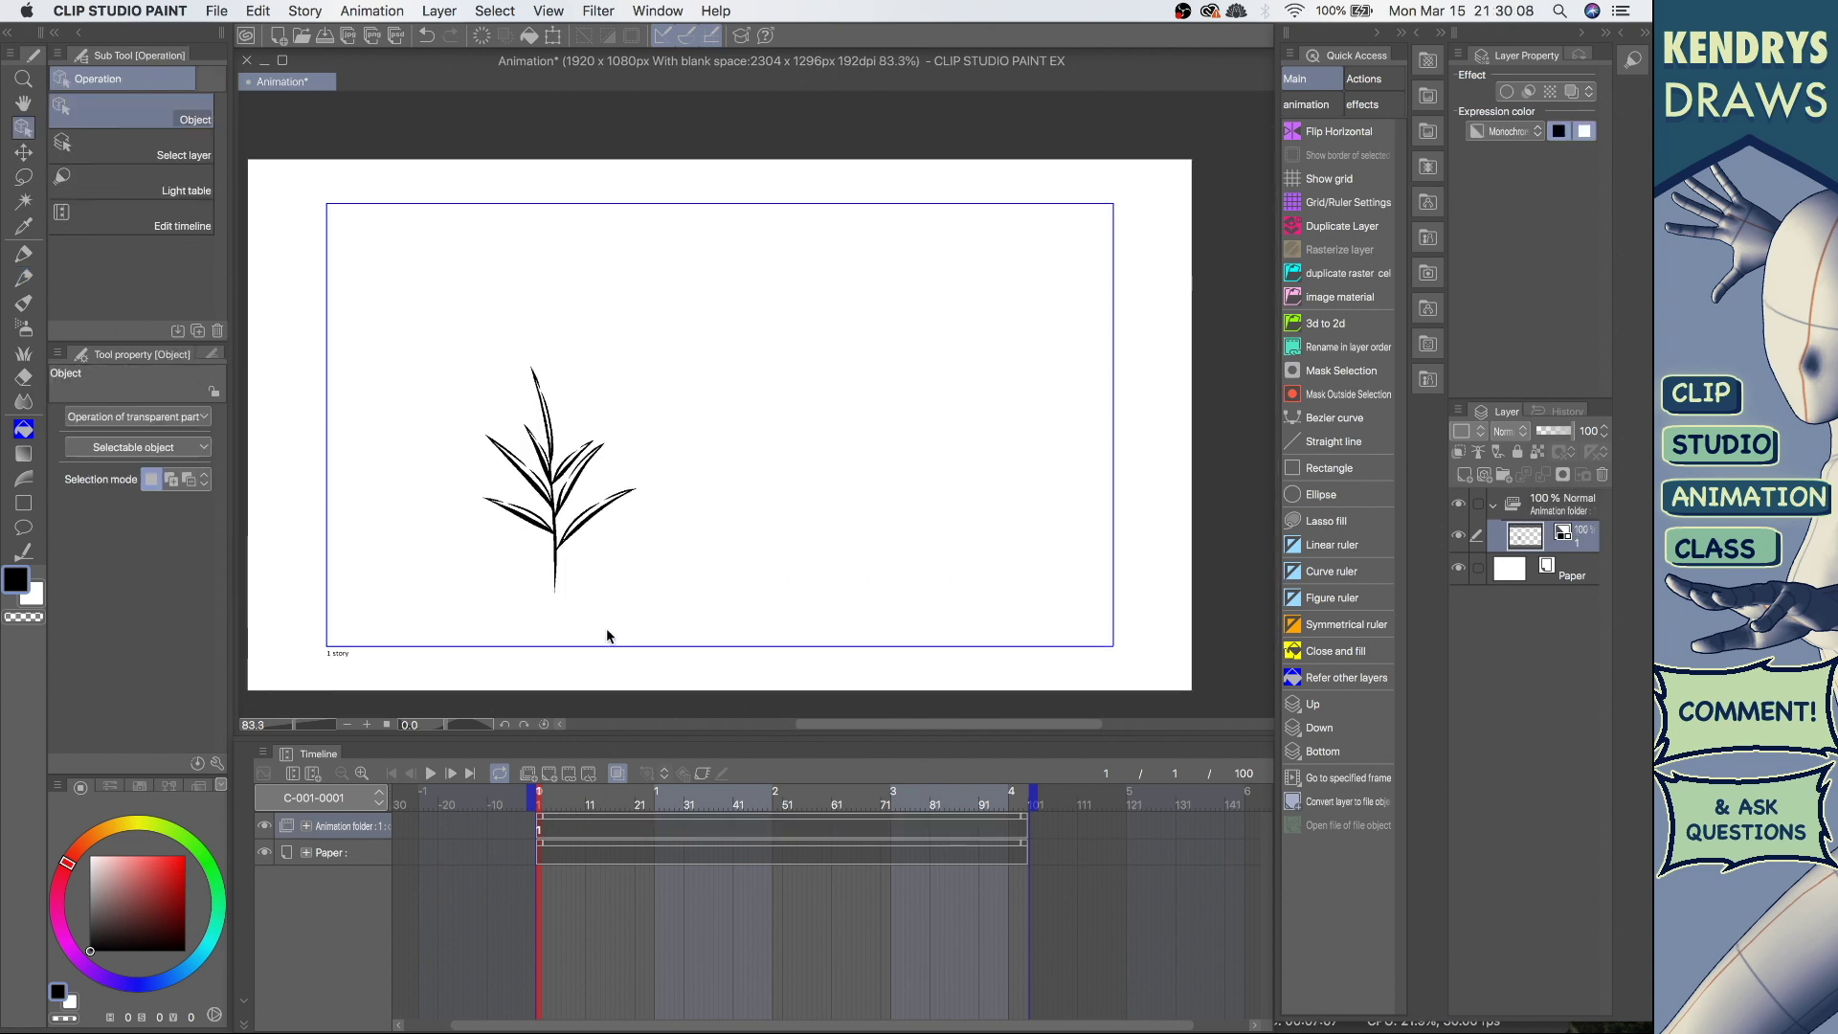
- Move the plant image a short distance down and left on the canvas
drag(533, 531, 495, 562)
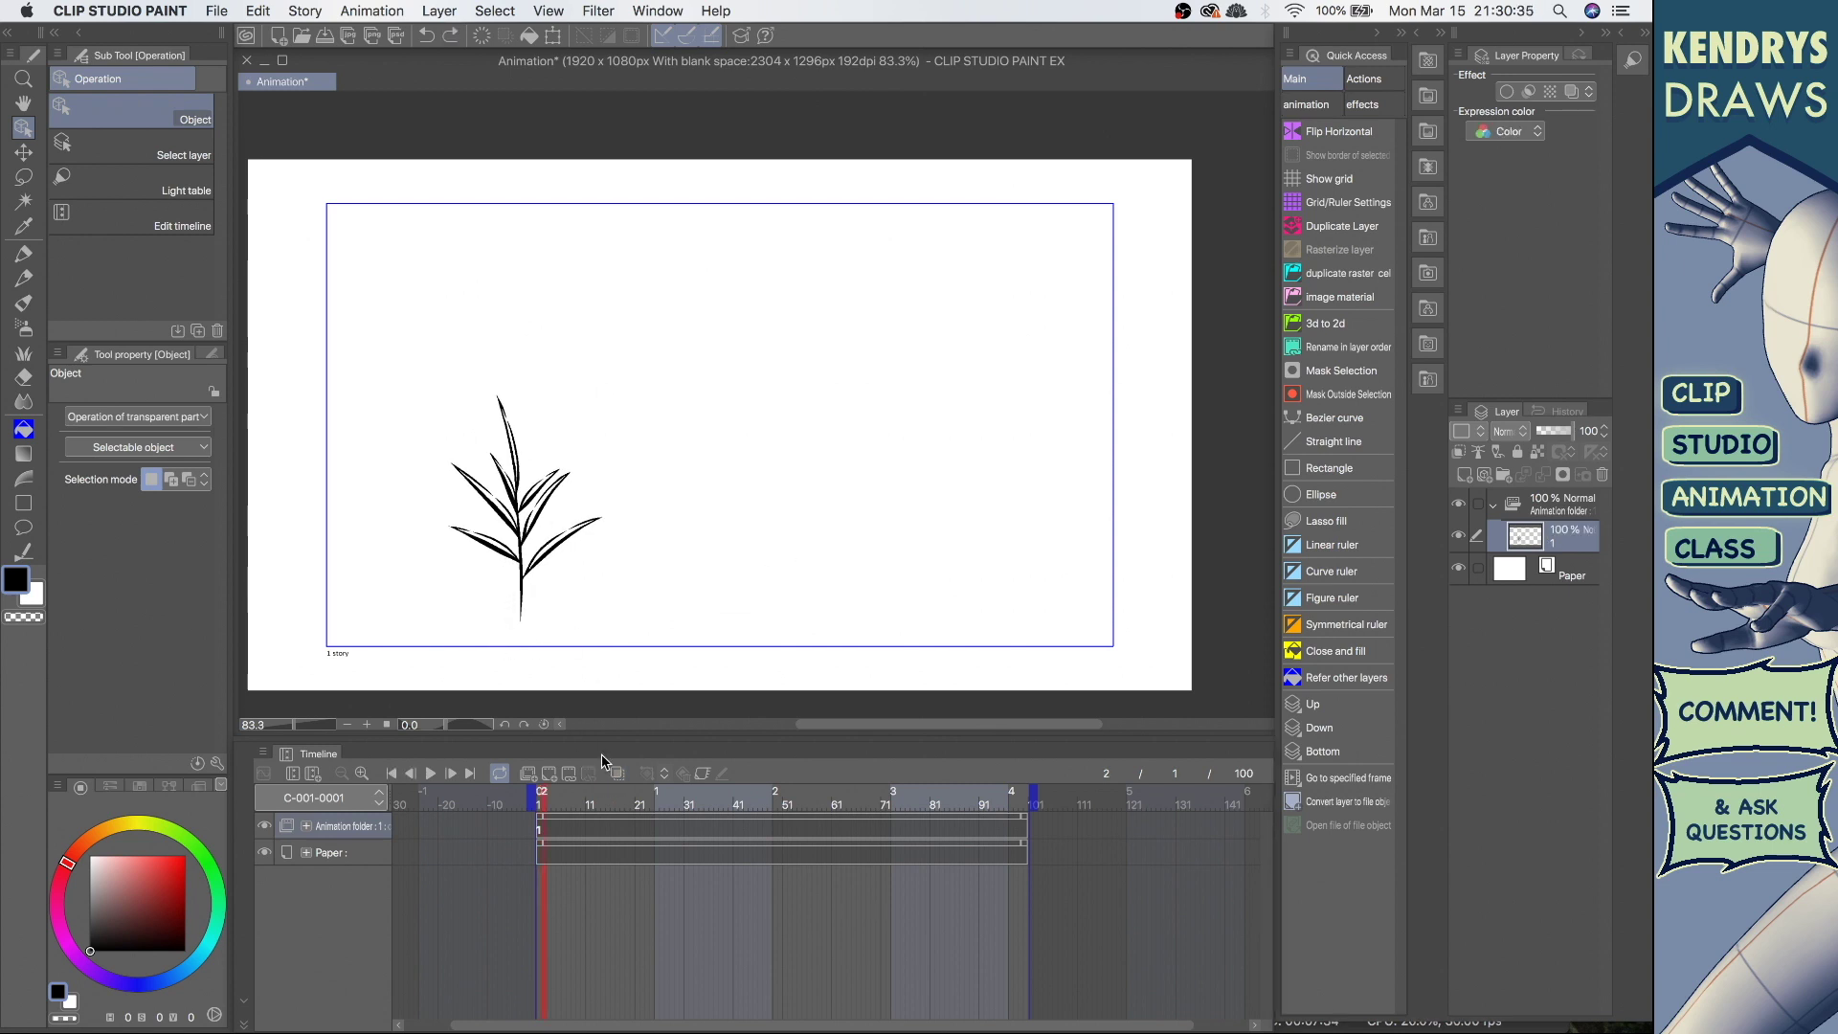
click(549, 774)
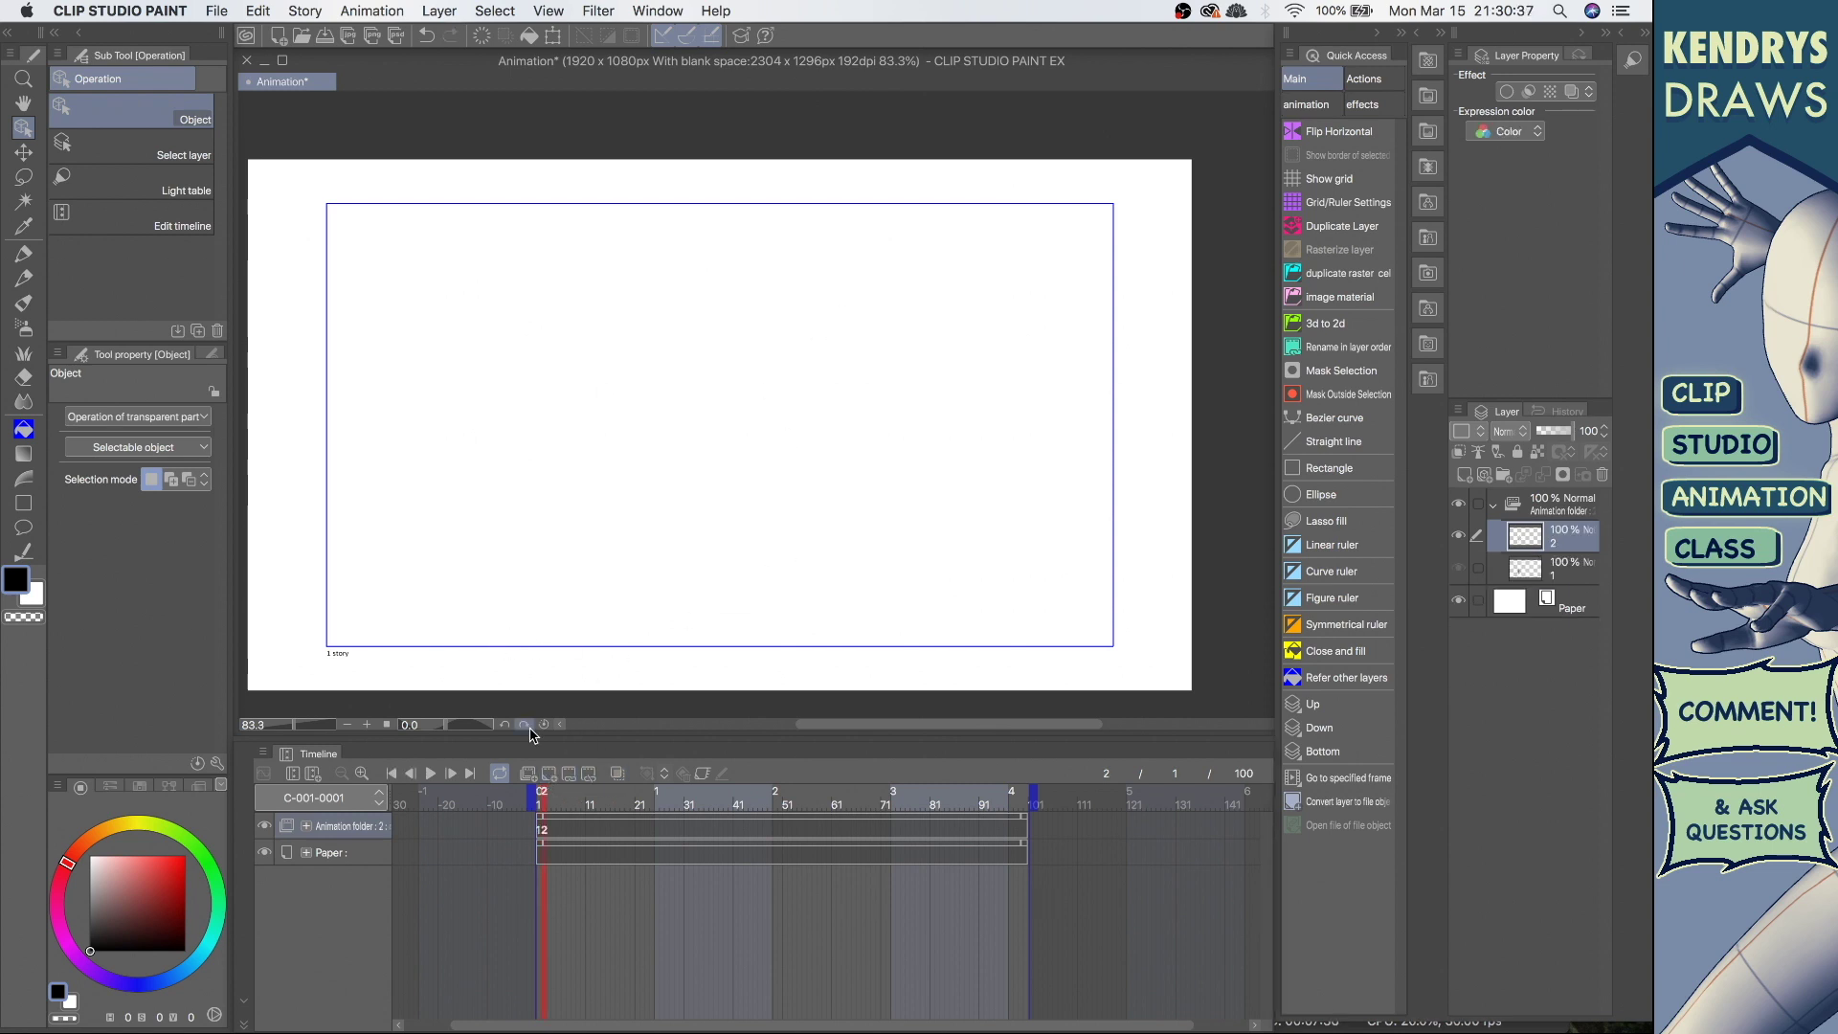
key(super+z)
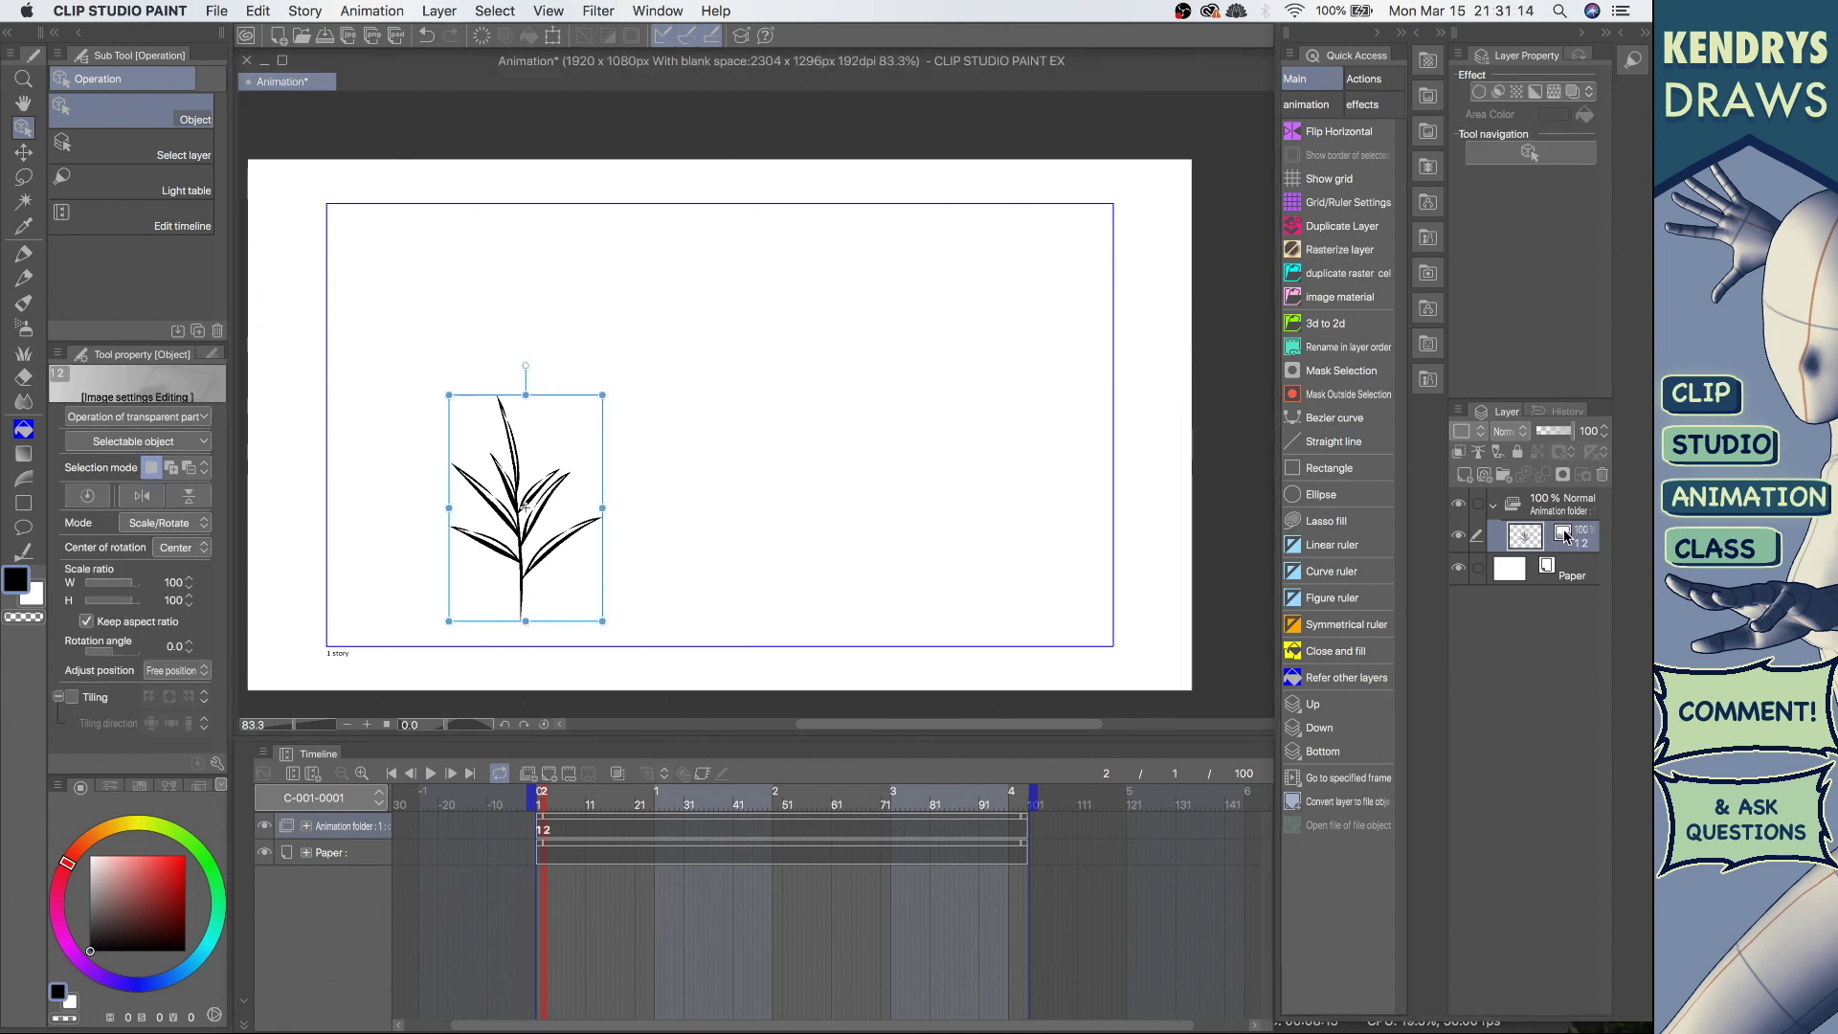
- Try scaling the plant image down to 63 percent with its aspect ratio kept
drag(602, 395, 573, 476)
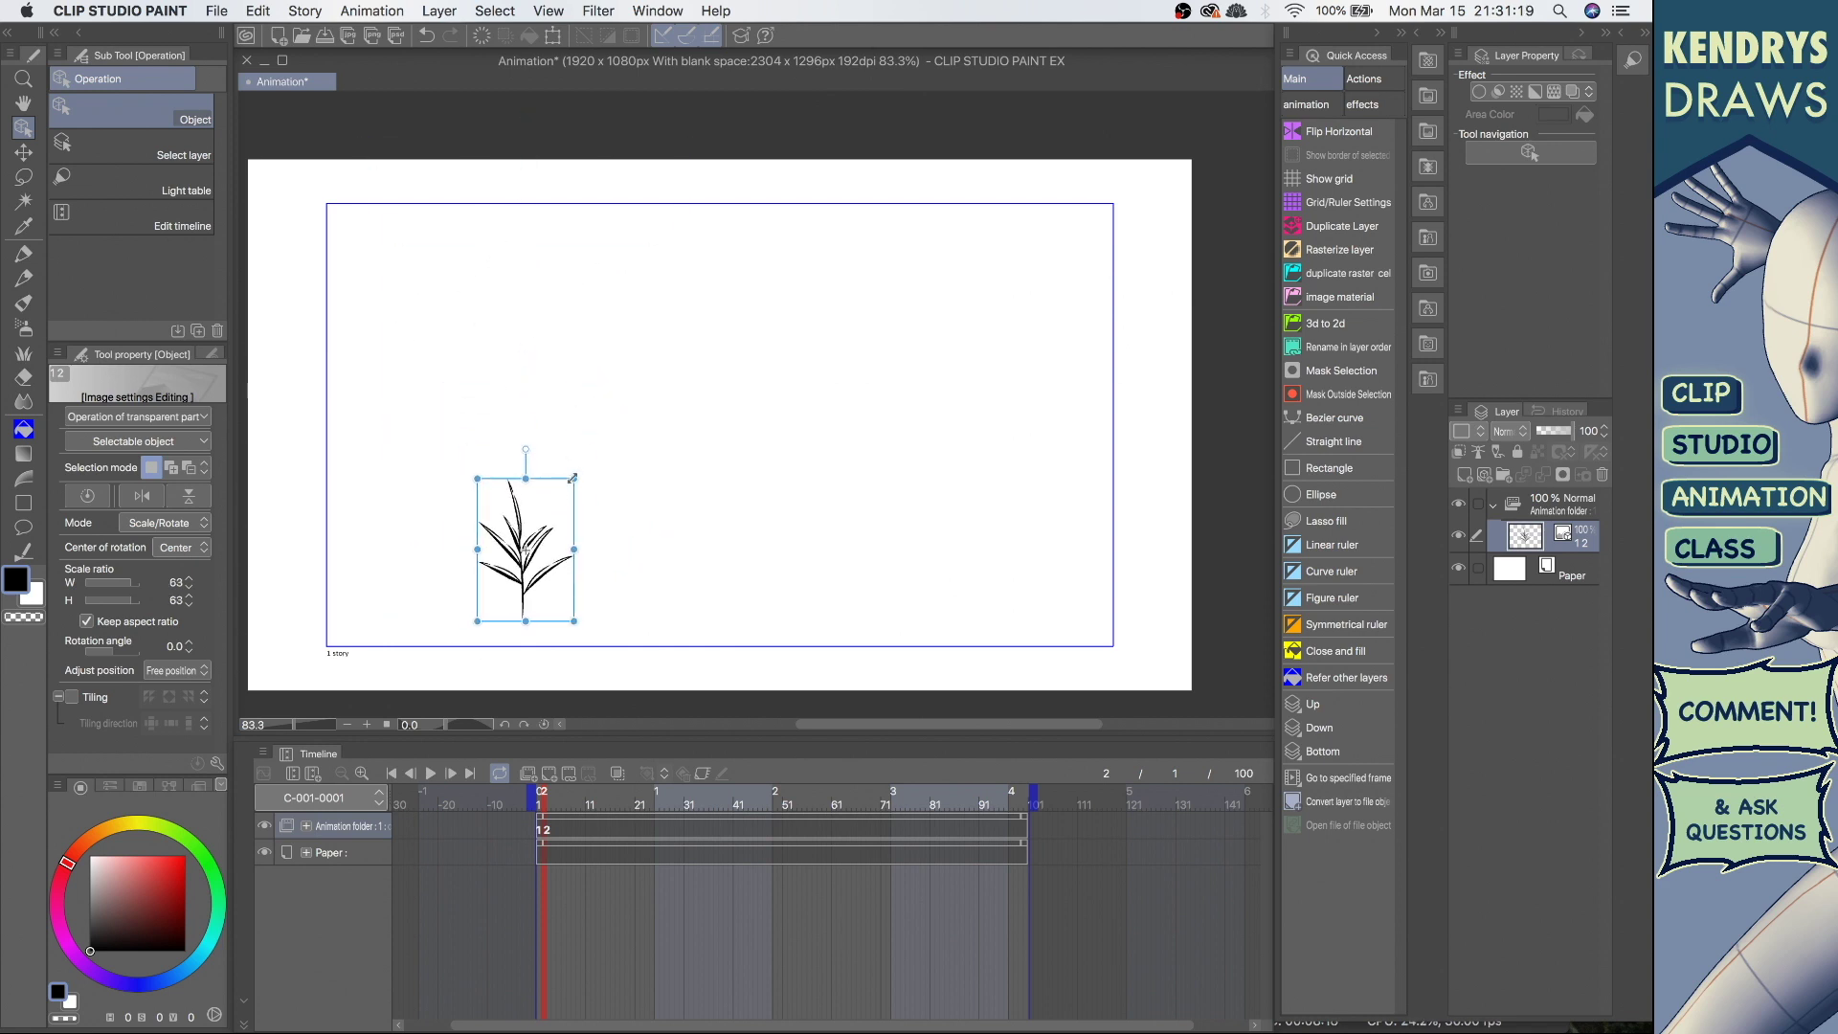
key(super+z)
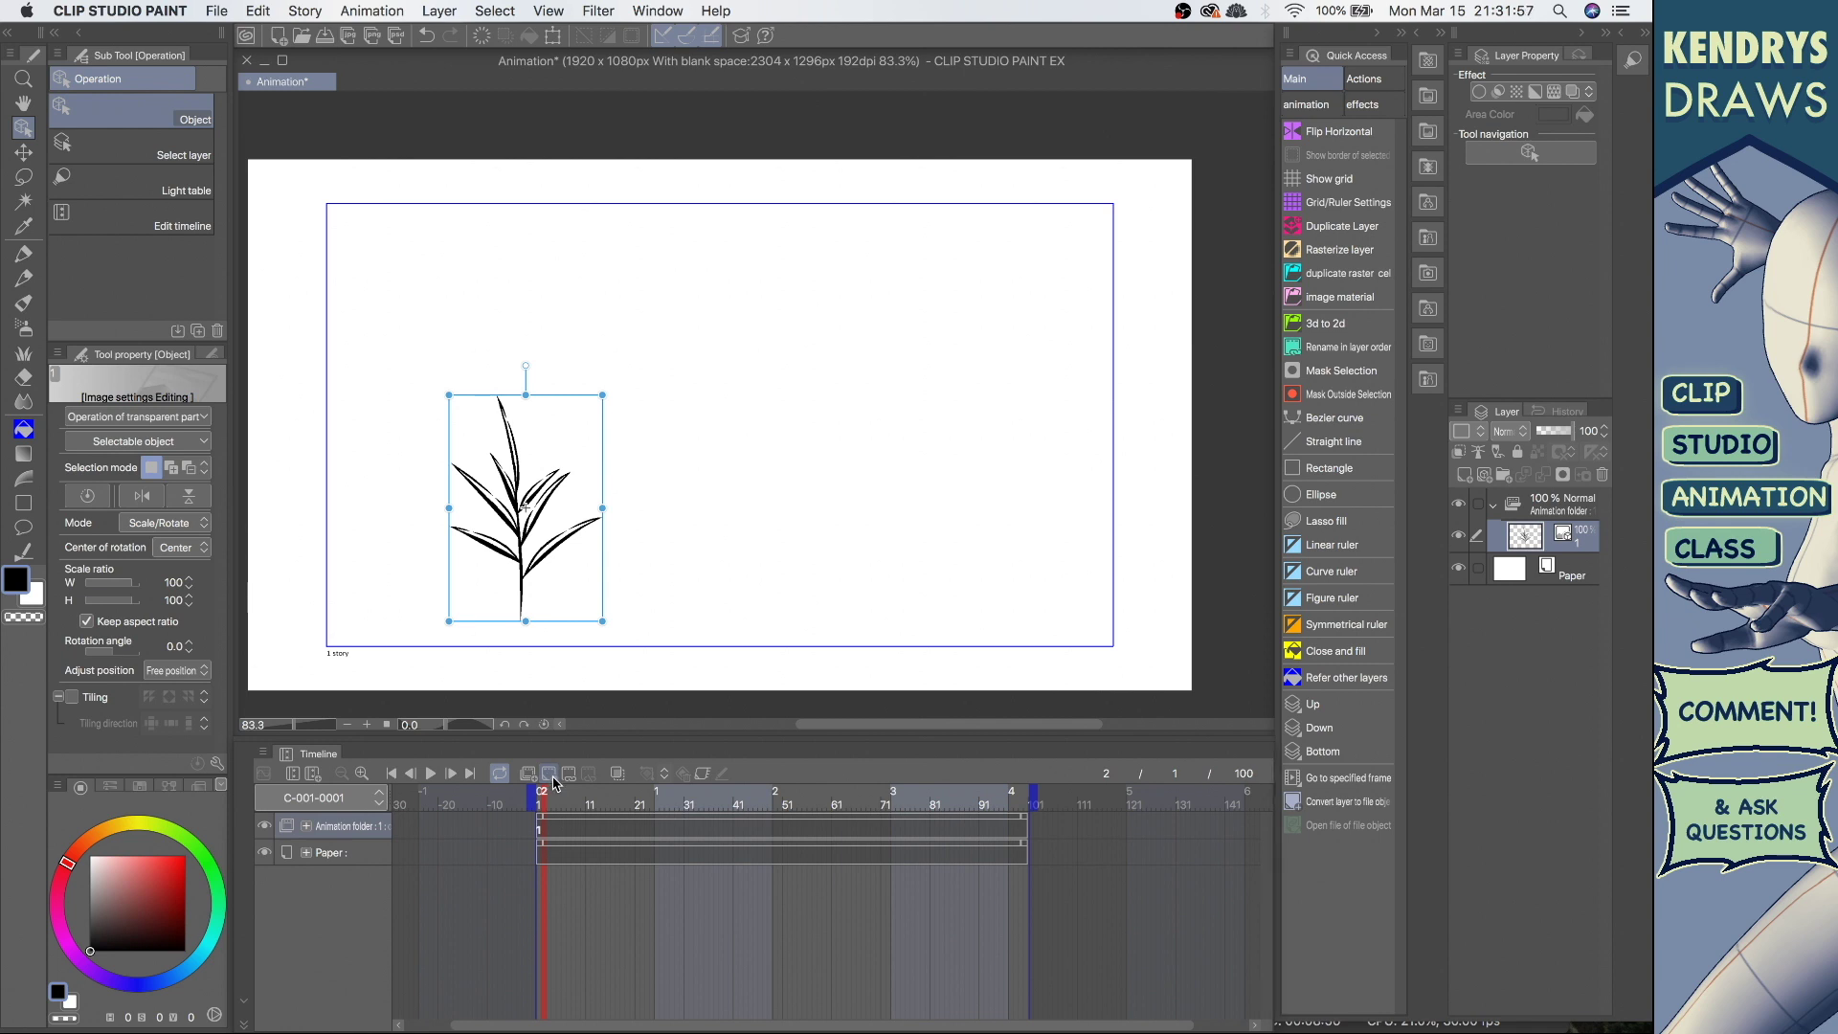
- Add an animation cel at frame 2 and flip between cels 1 and 2 to compare the plant's positions
click(551, 776)
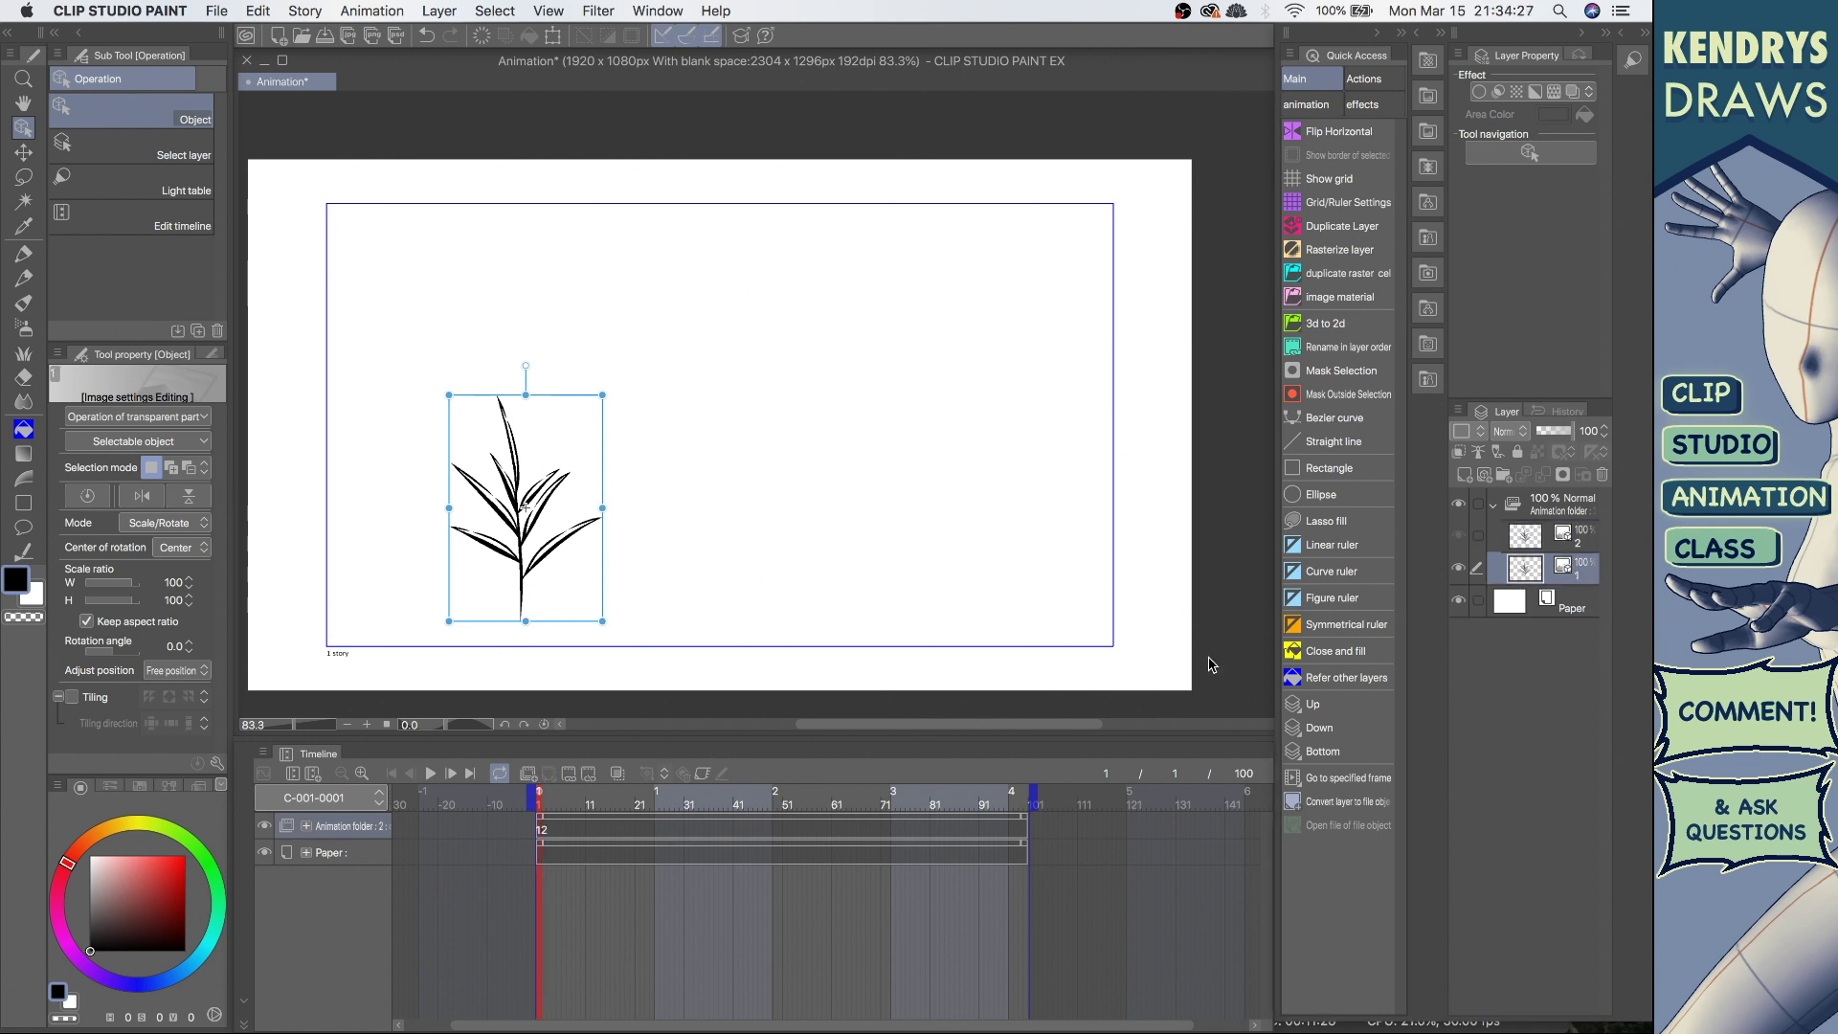
click(1515, 533)
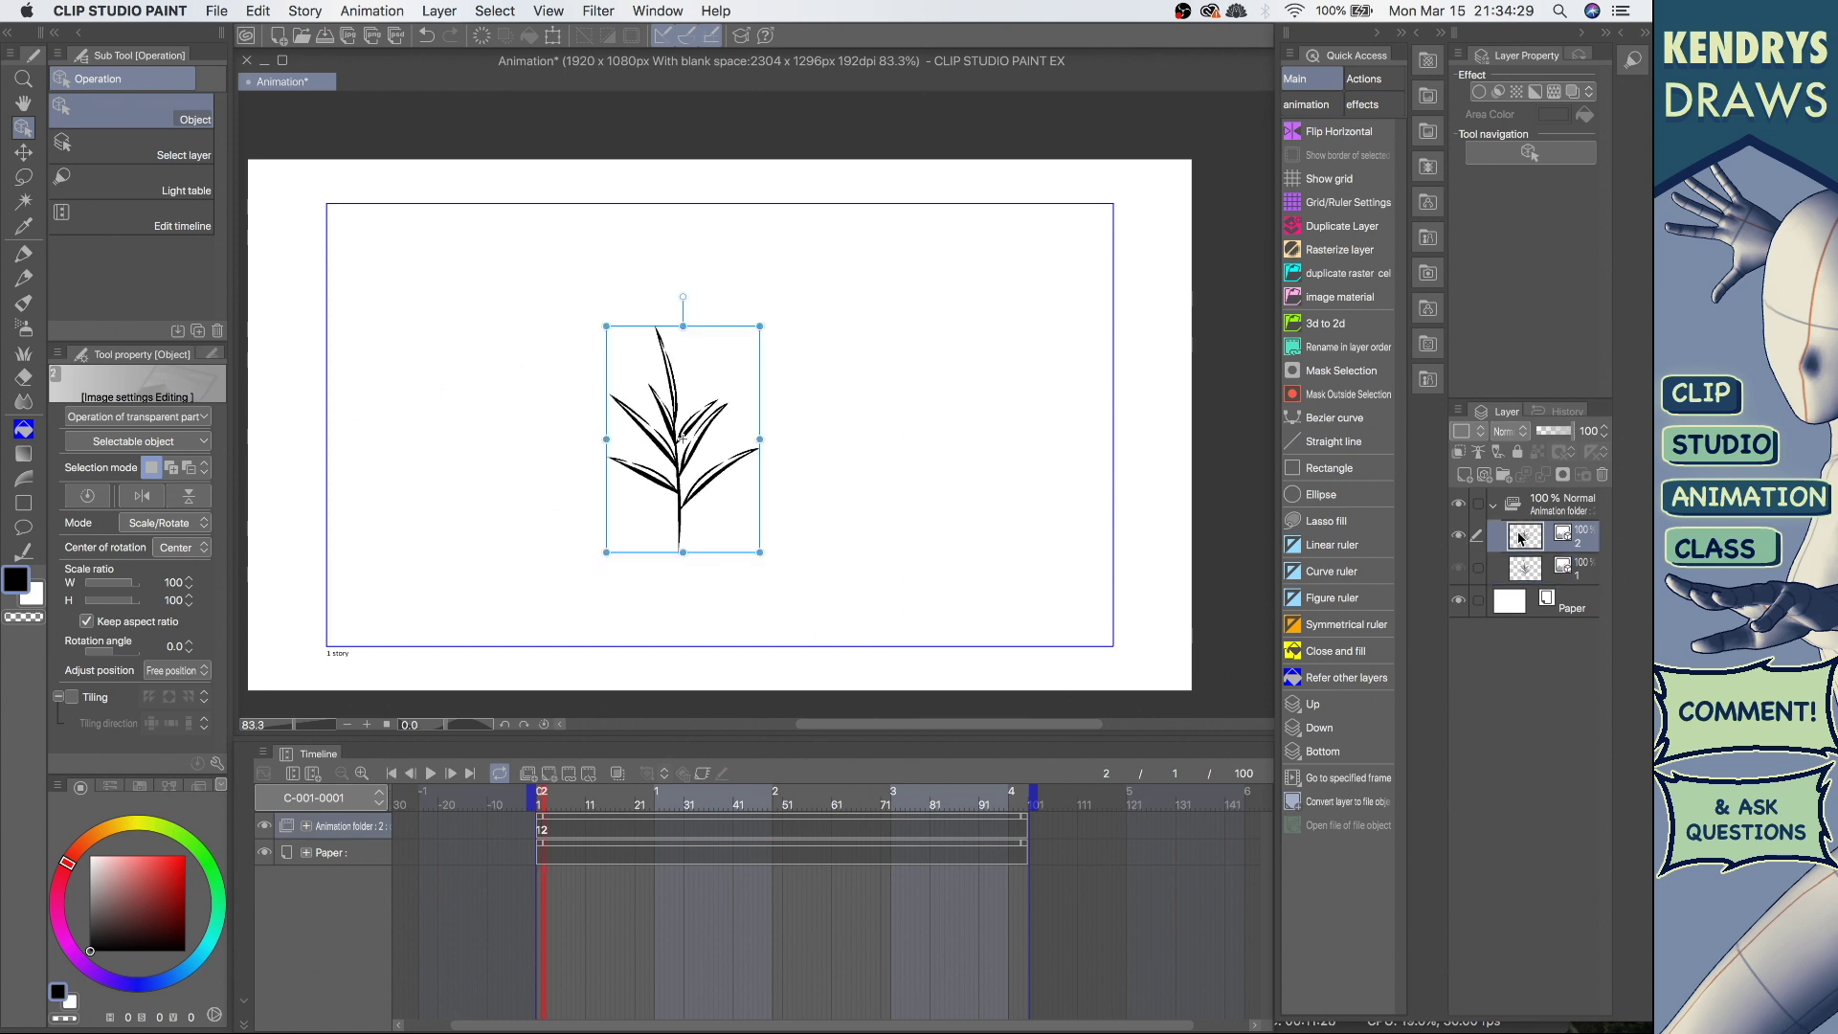
click(1526, 565)
click(1533, 542)
click(1529, 566)
click(1526, 536)
- Rasterize the plant image layers in cels 2 and 1
right_click(1572, 551)
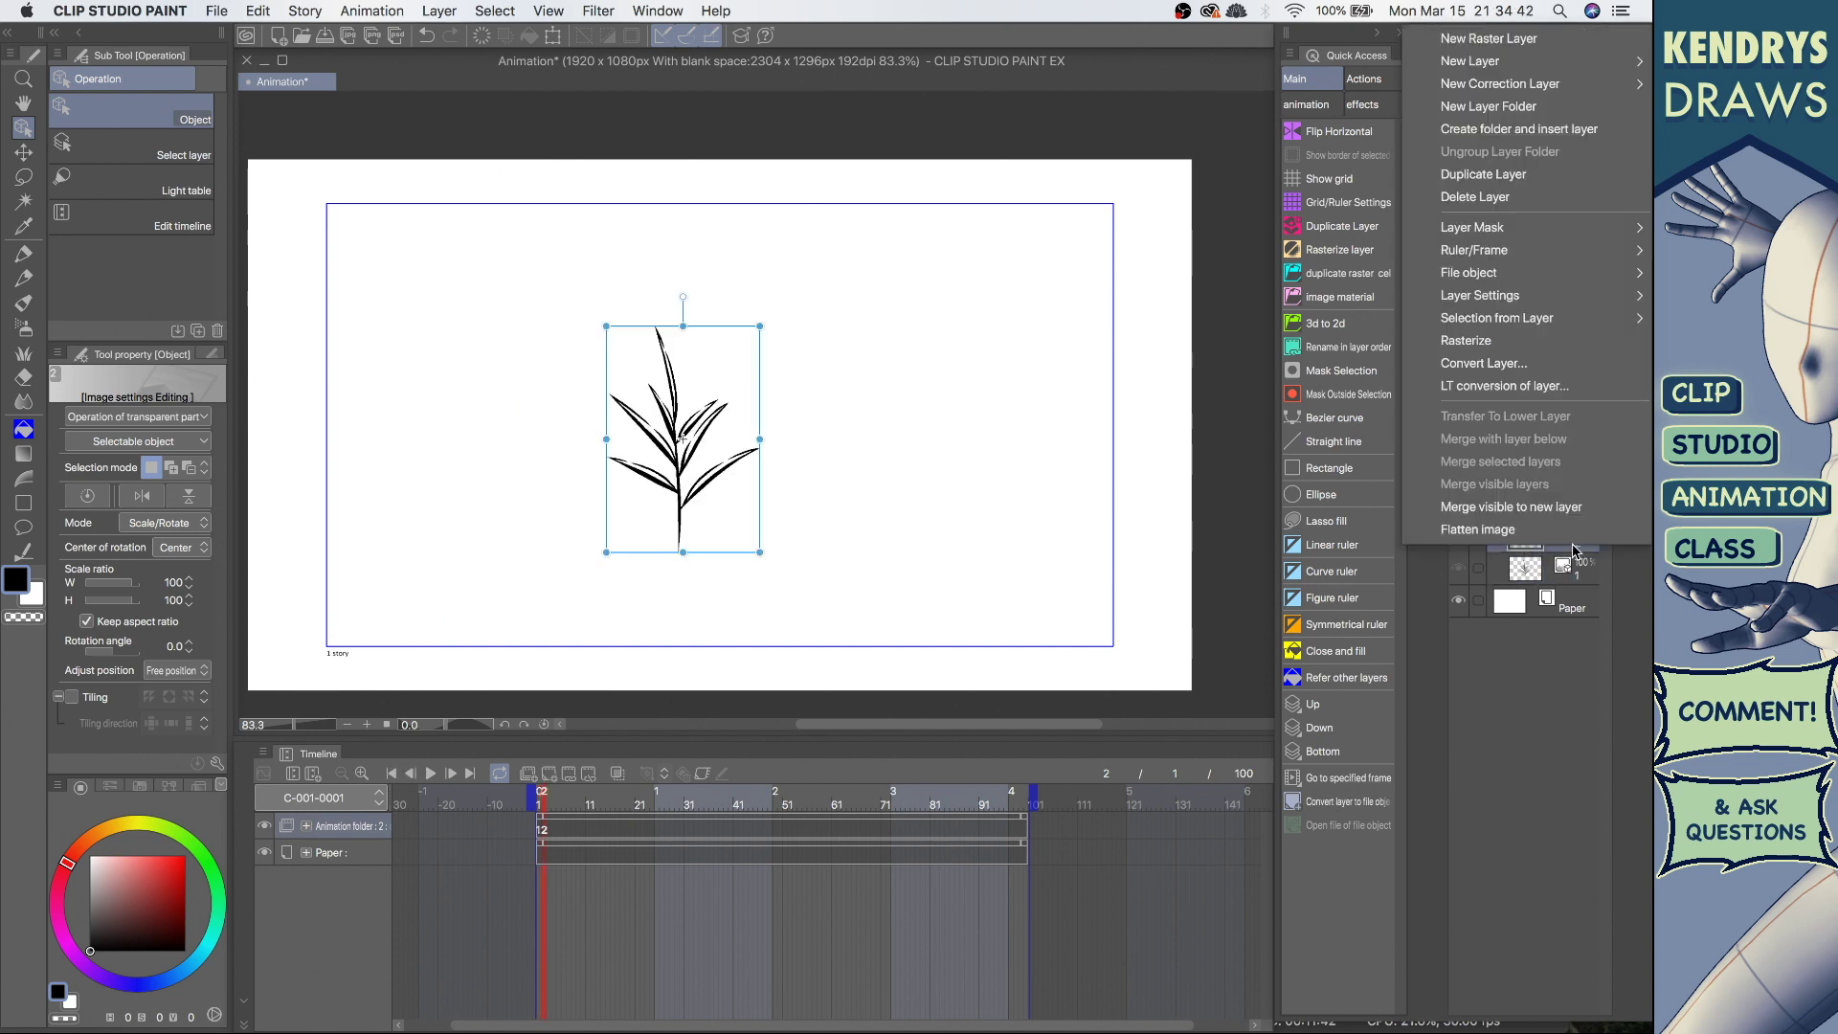
click(1509, 342)
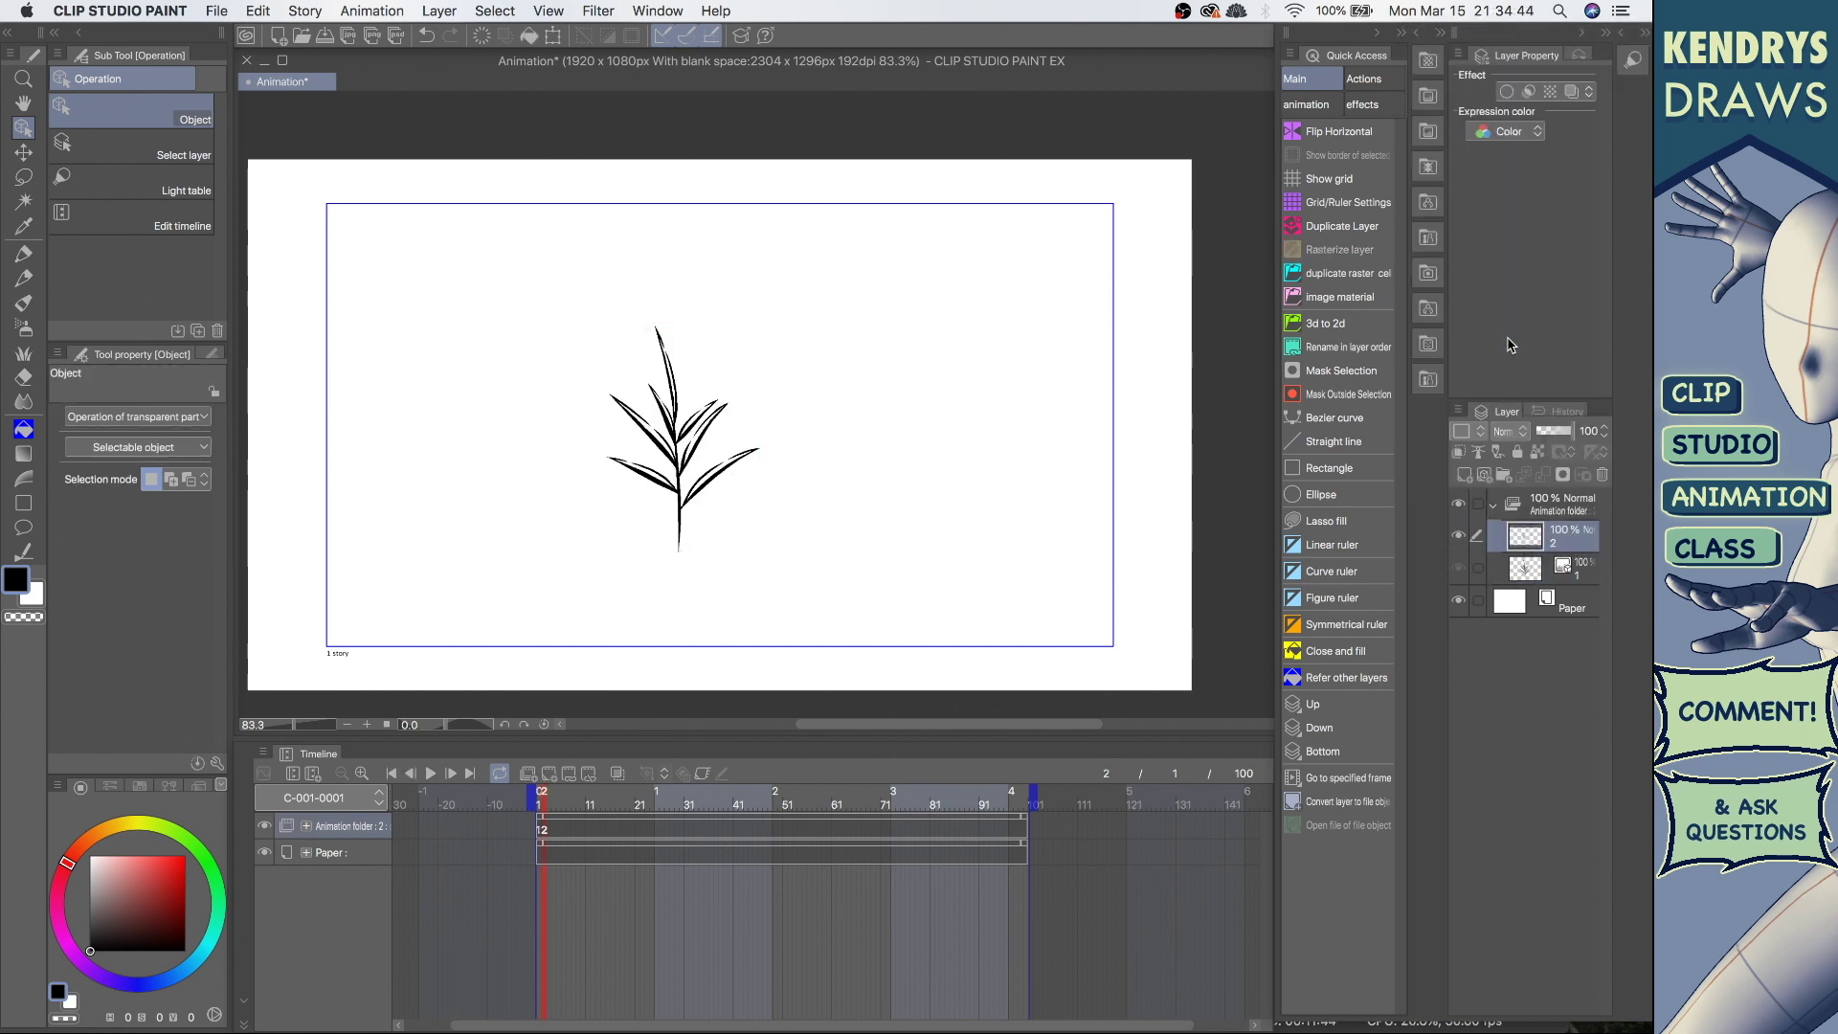
click(1584, 580)
right_click(1570, 567)
click(1515, 370)
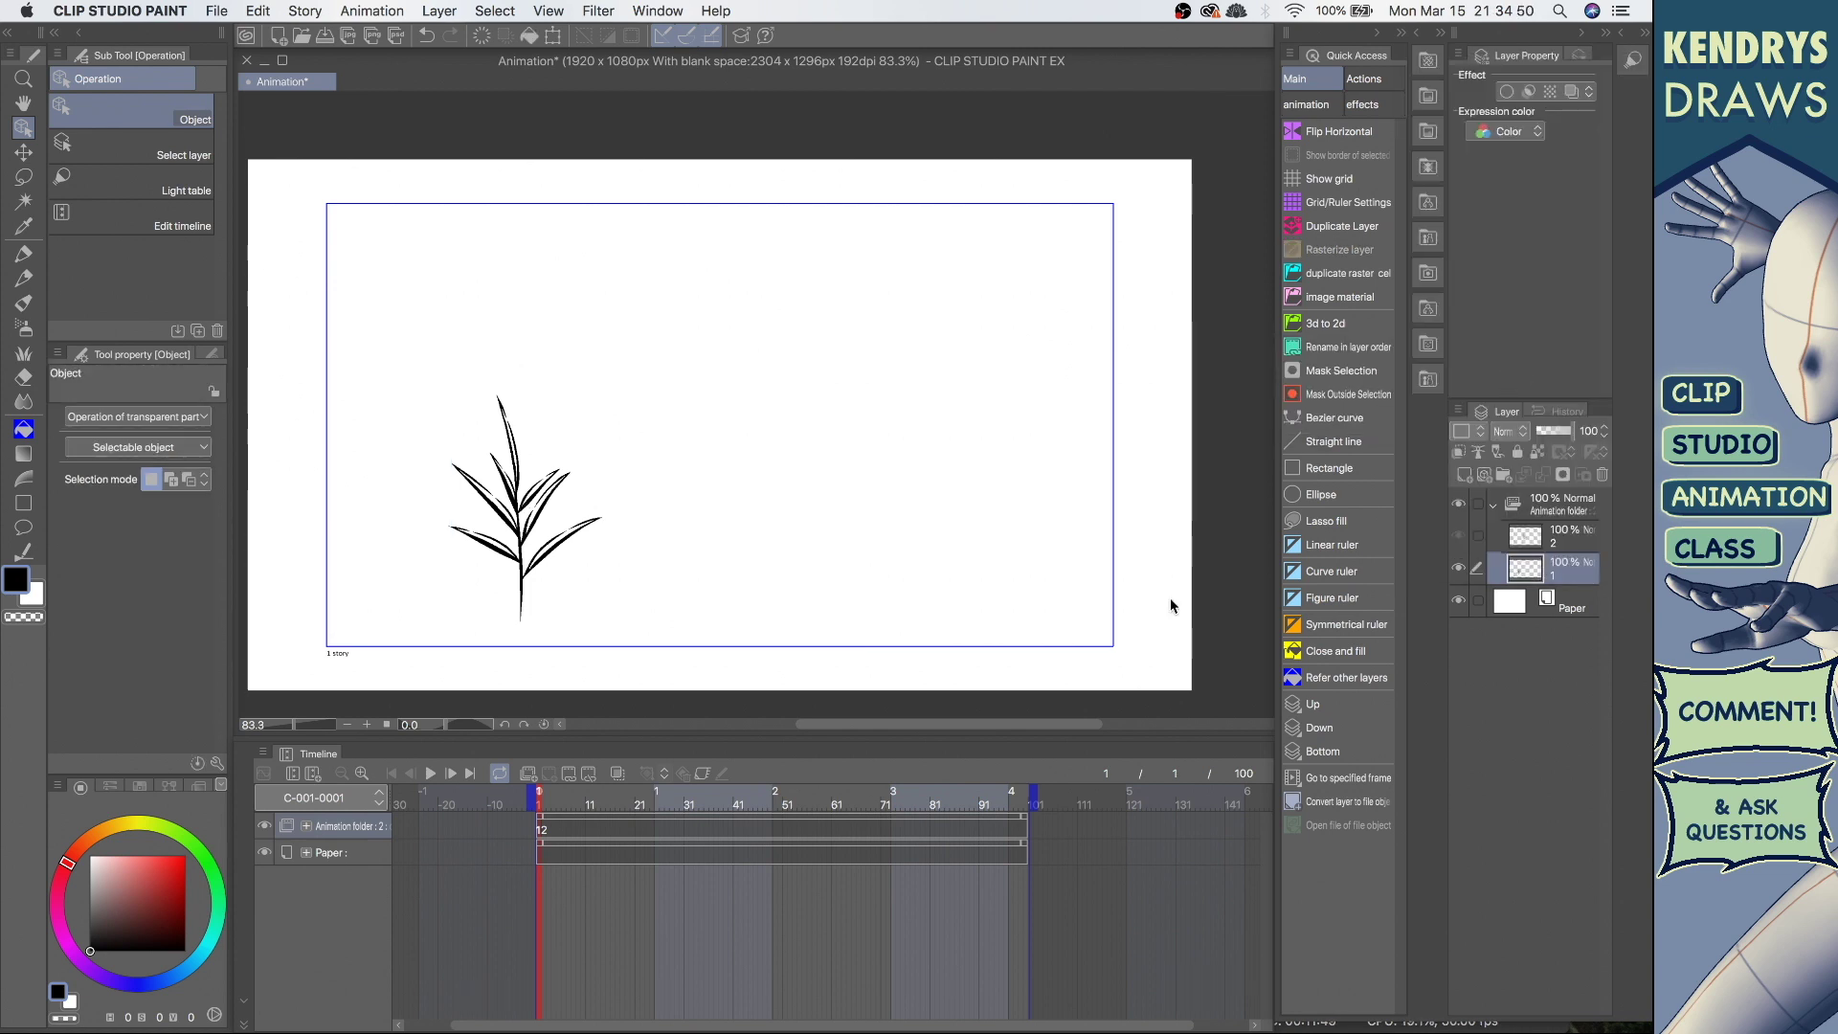
- Try drawing a Lighter pencil stroke over the plant on cel 1
key(p)
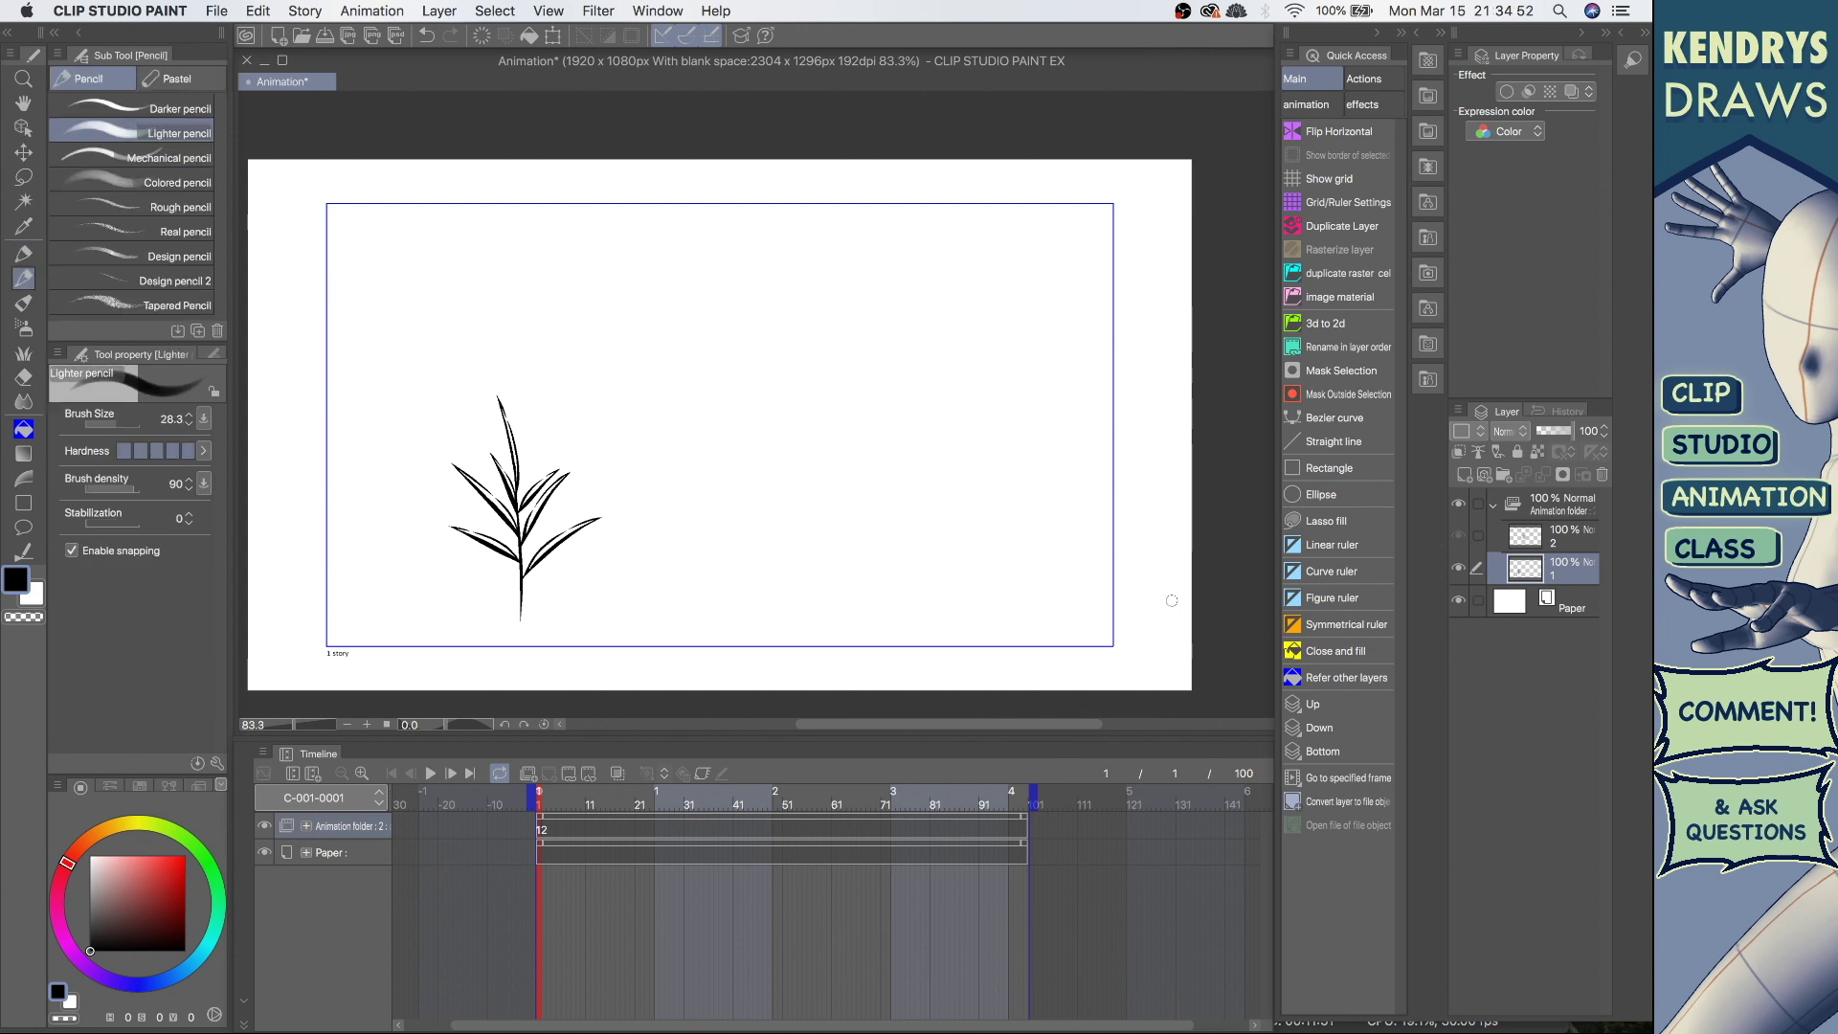
mouse_move(508, 528)
mouse_down()
mouse_move(618, 469)
mouse_move(526, 549)
mouse_up()
key(super+z)
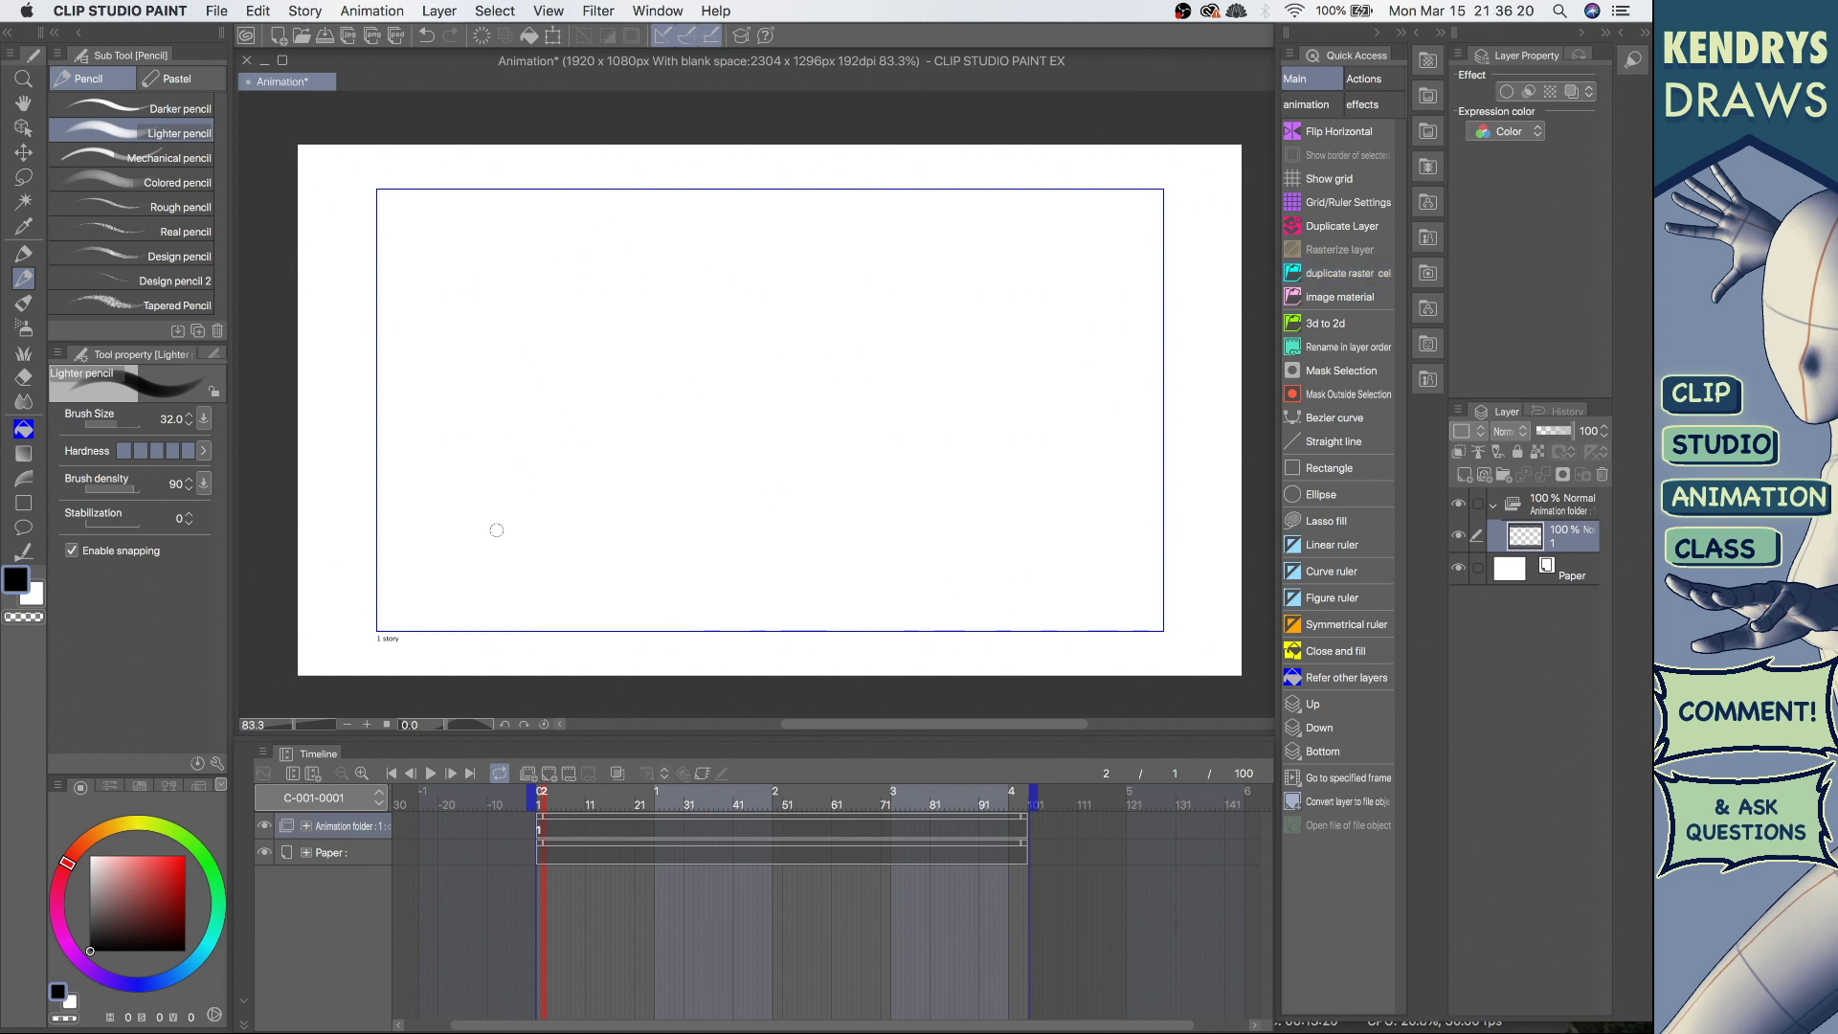
- Sketch a small upright egg with an inner curve on the empty cel 1 using the Lighter pencil
mouse_move(590, 372)
mouse_down()
mouse_move(575, 449)
mouse_move(547, 376)
mouse_move(605, 442)
mouse_up()
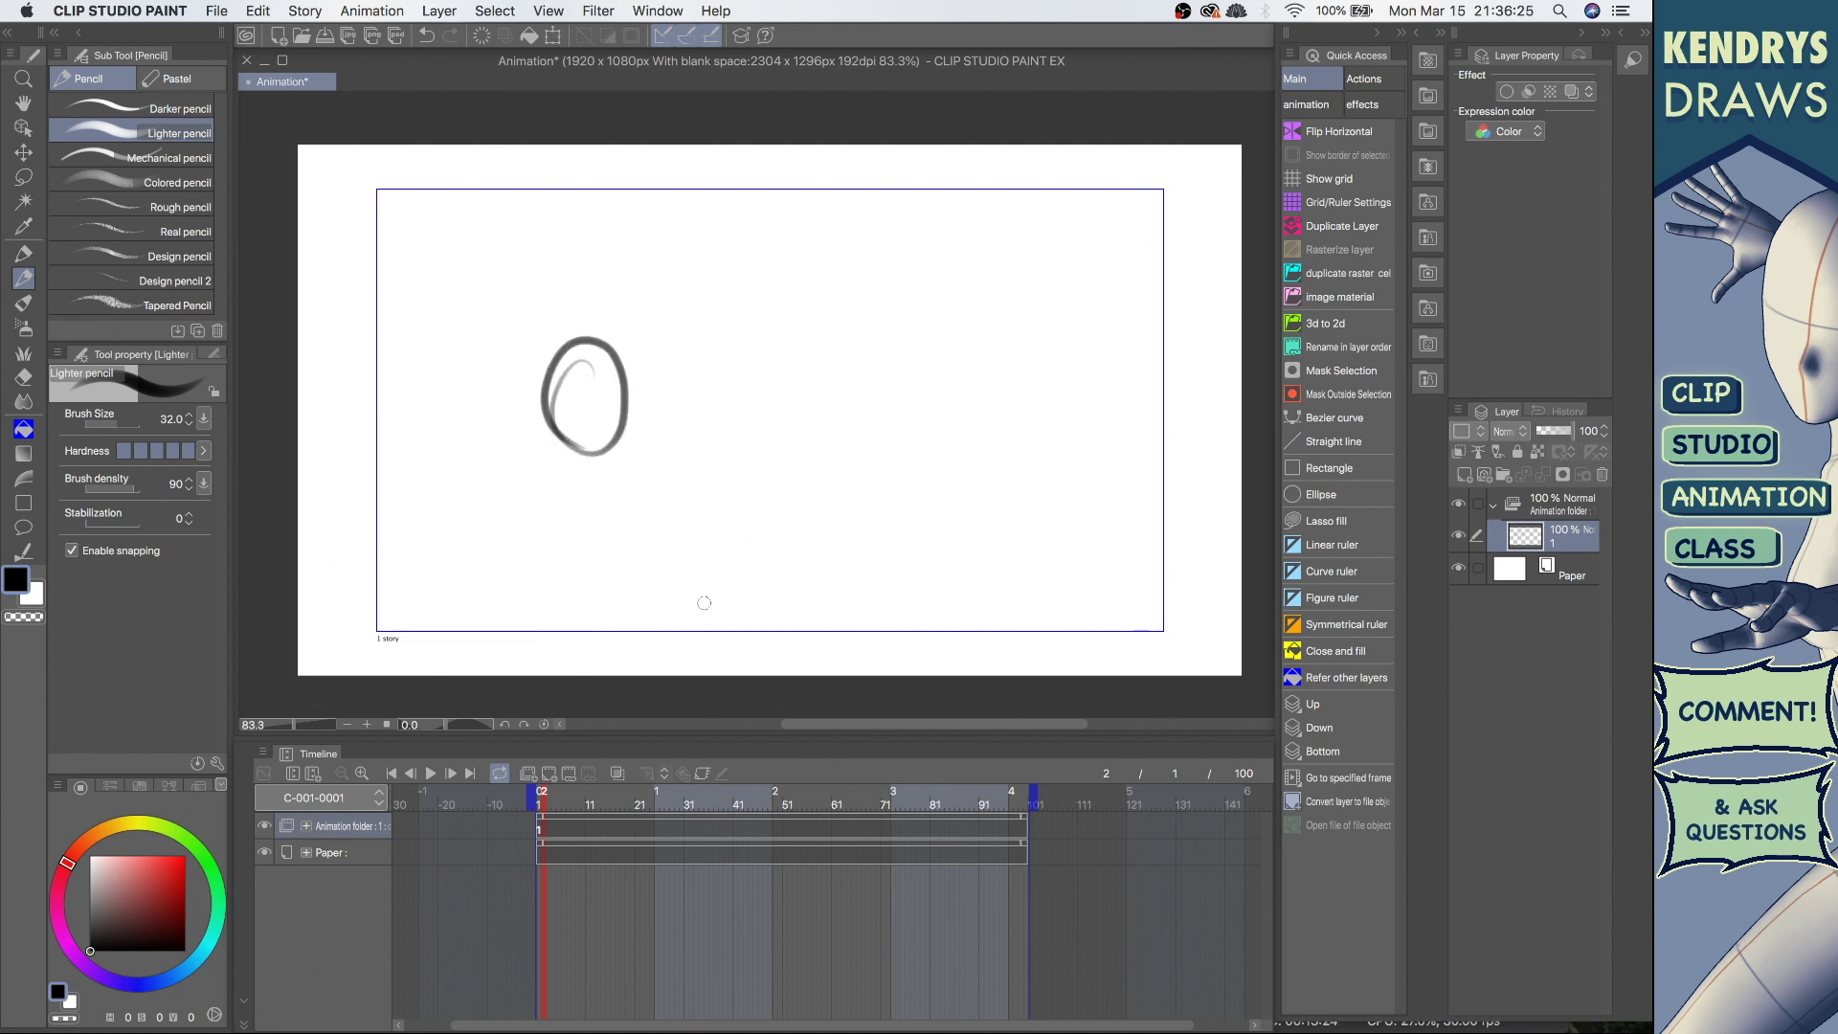
- Convert the egg layer in cel 1 to an image material layer and select the egg with the Object tool
right_click(1564, 536)
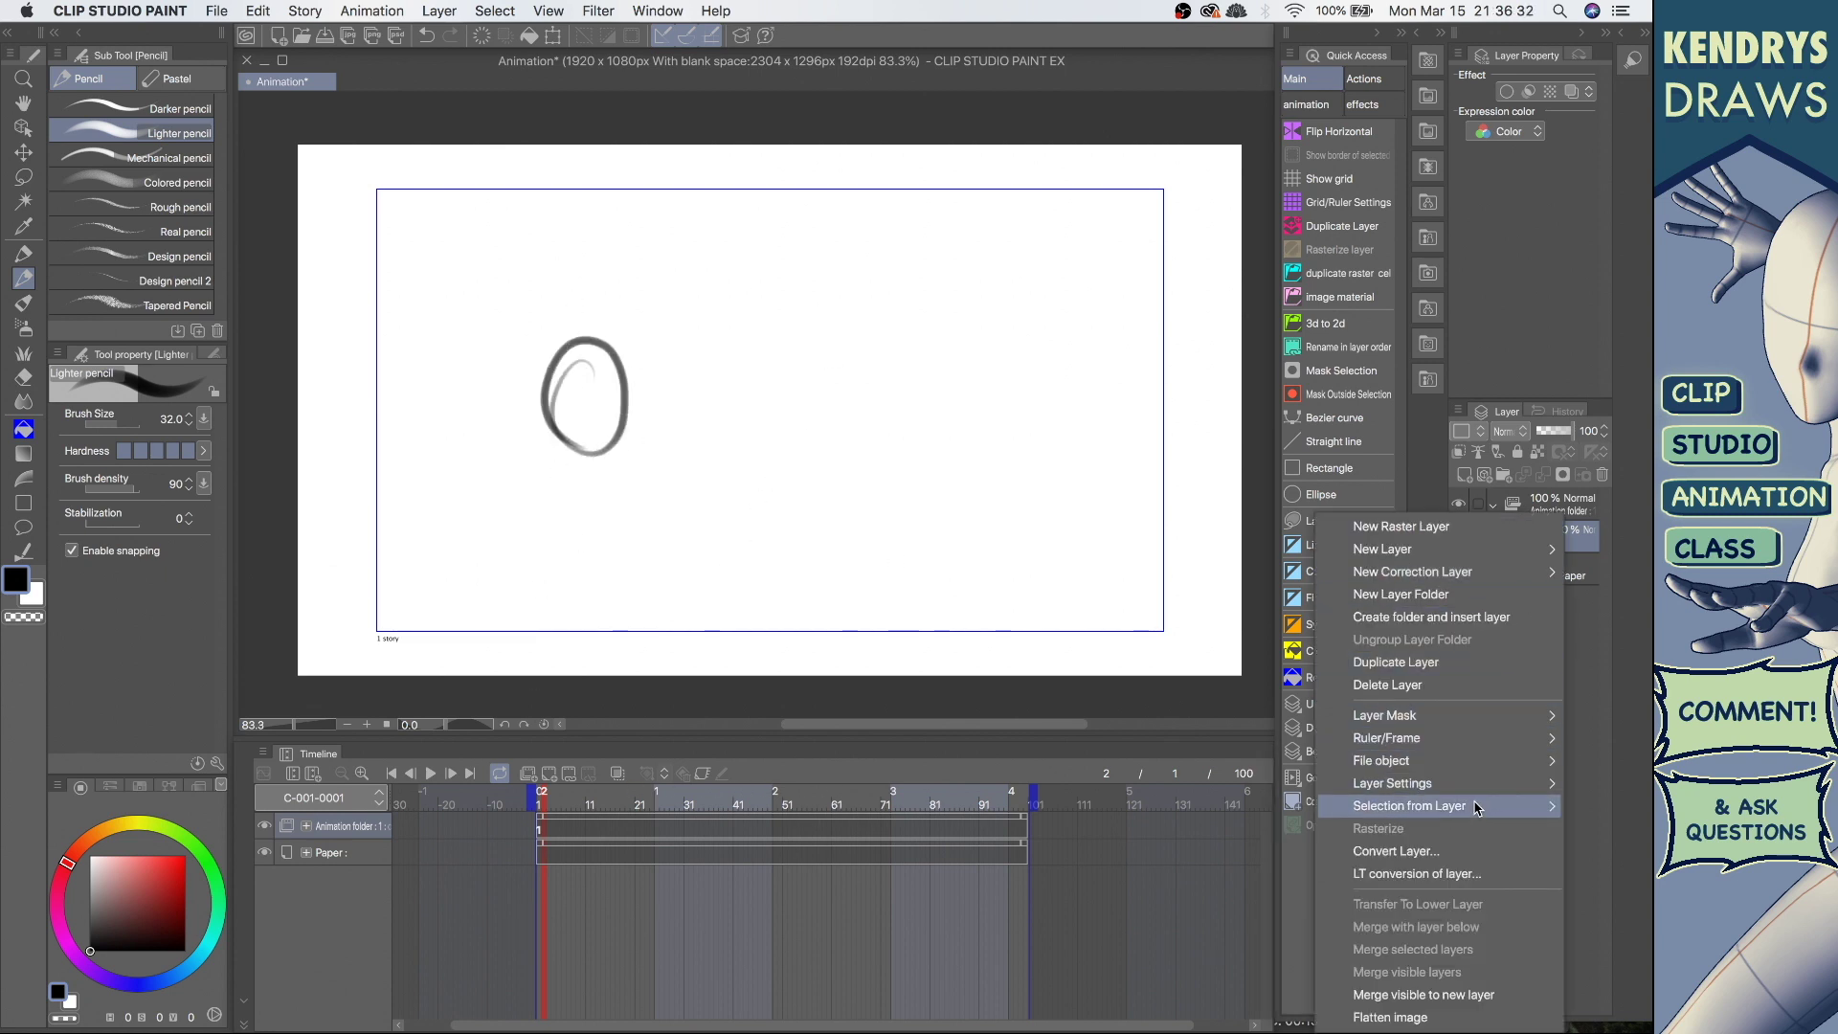
mouse_move(1436, 810)
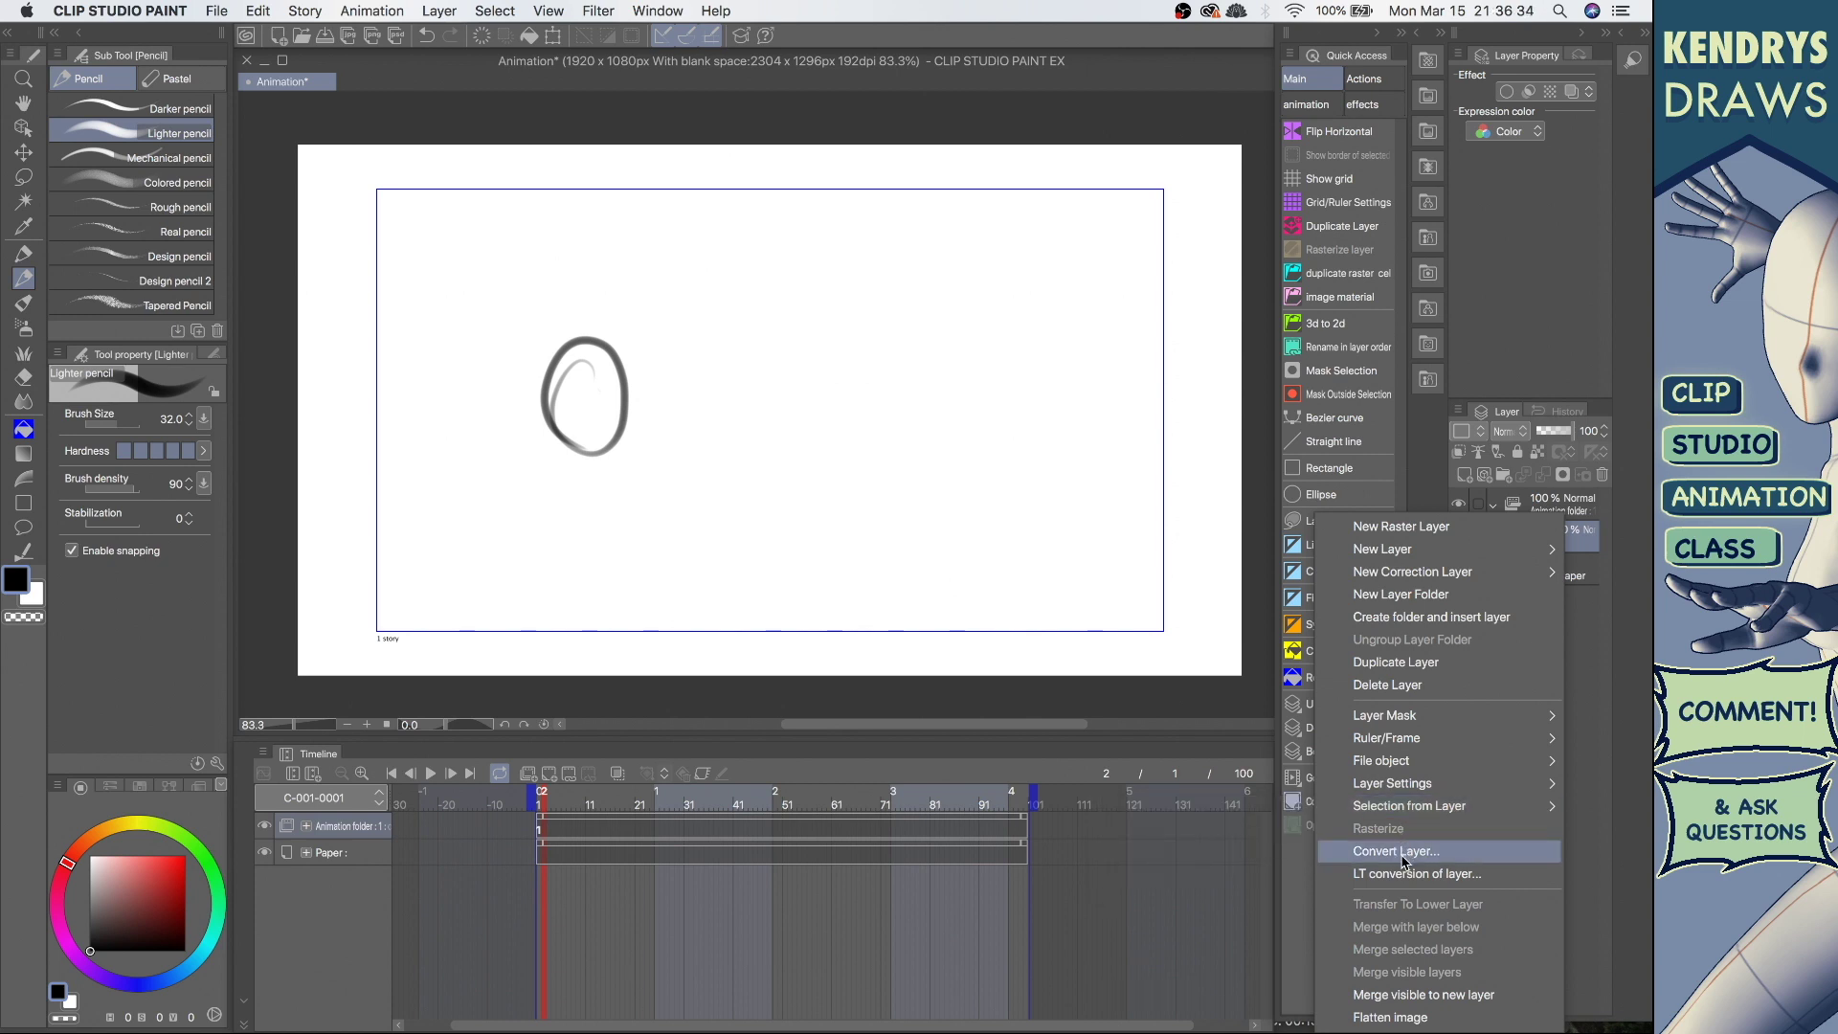
click(1404, 852)
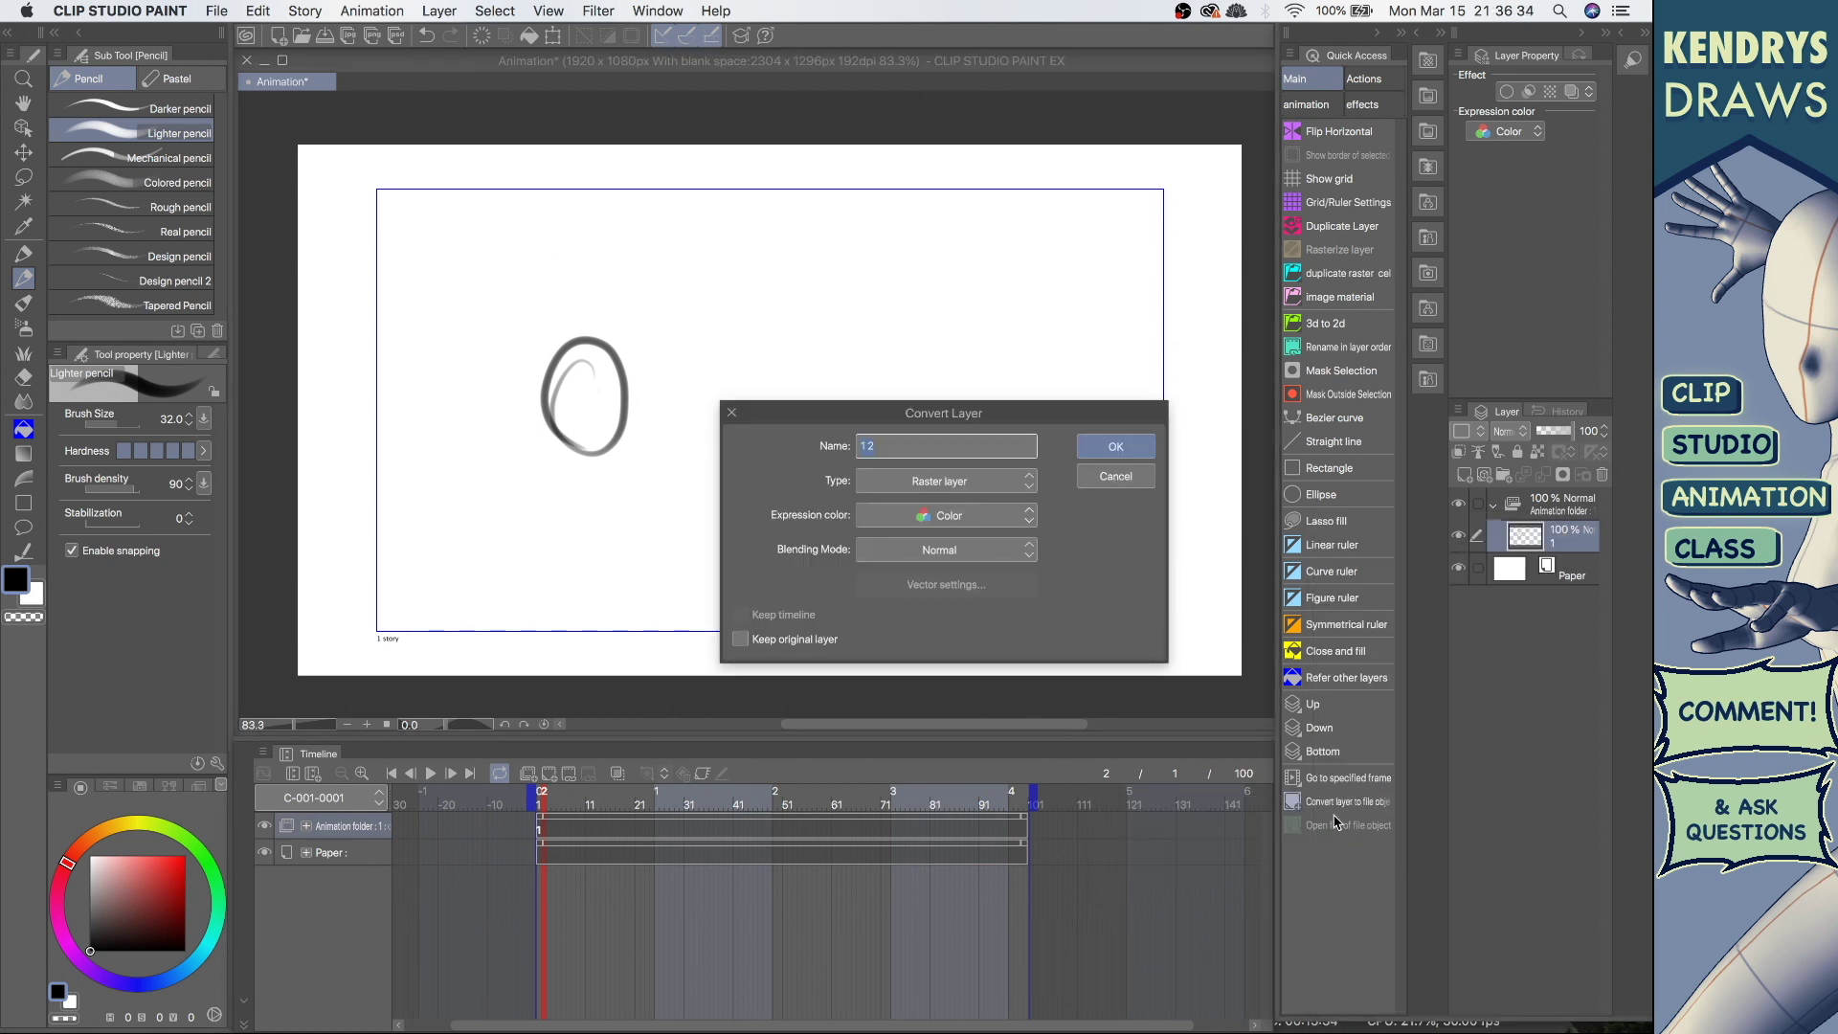
click(973, 496)
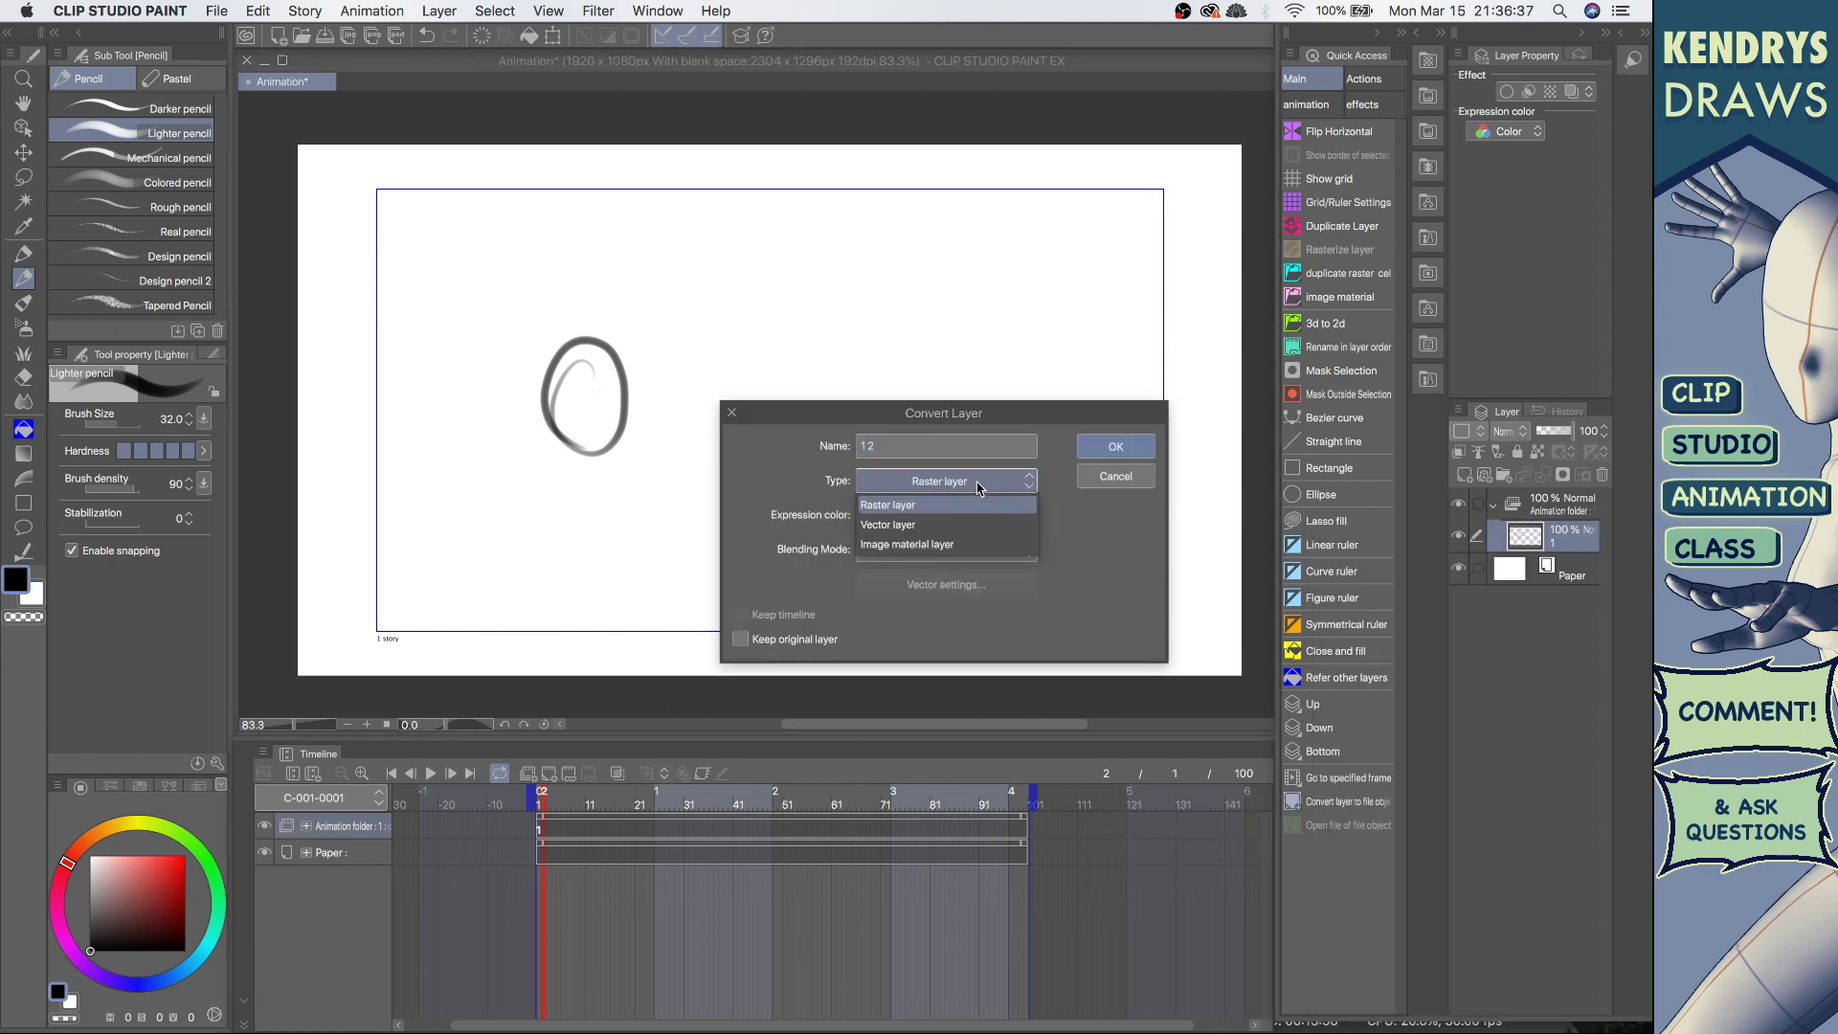
click(914, 548)
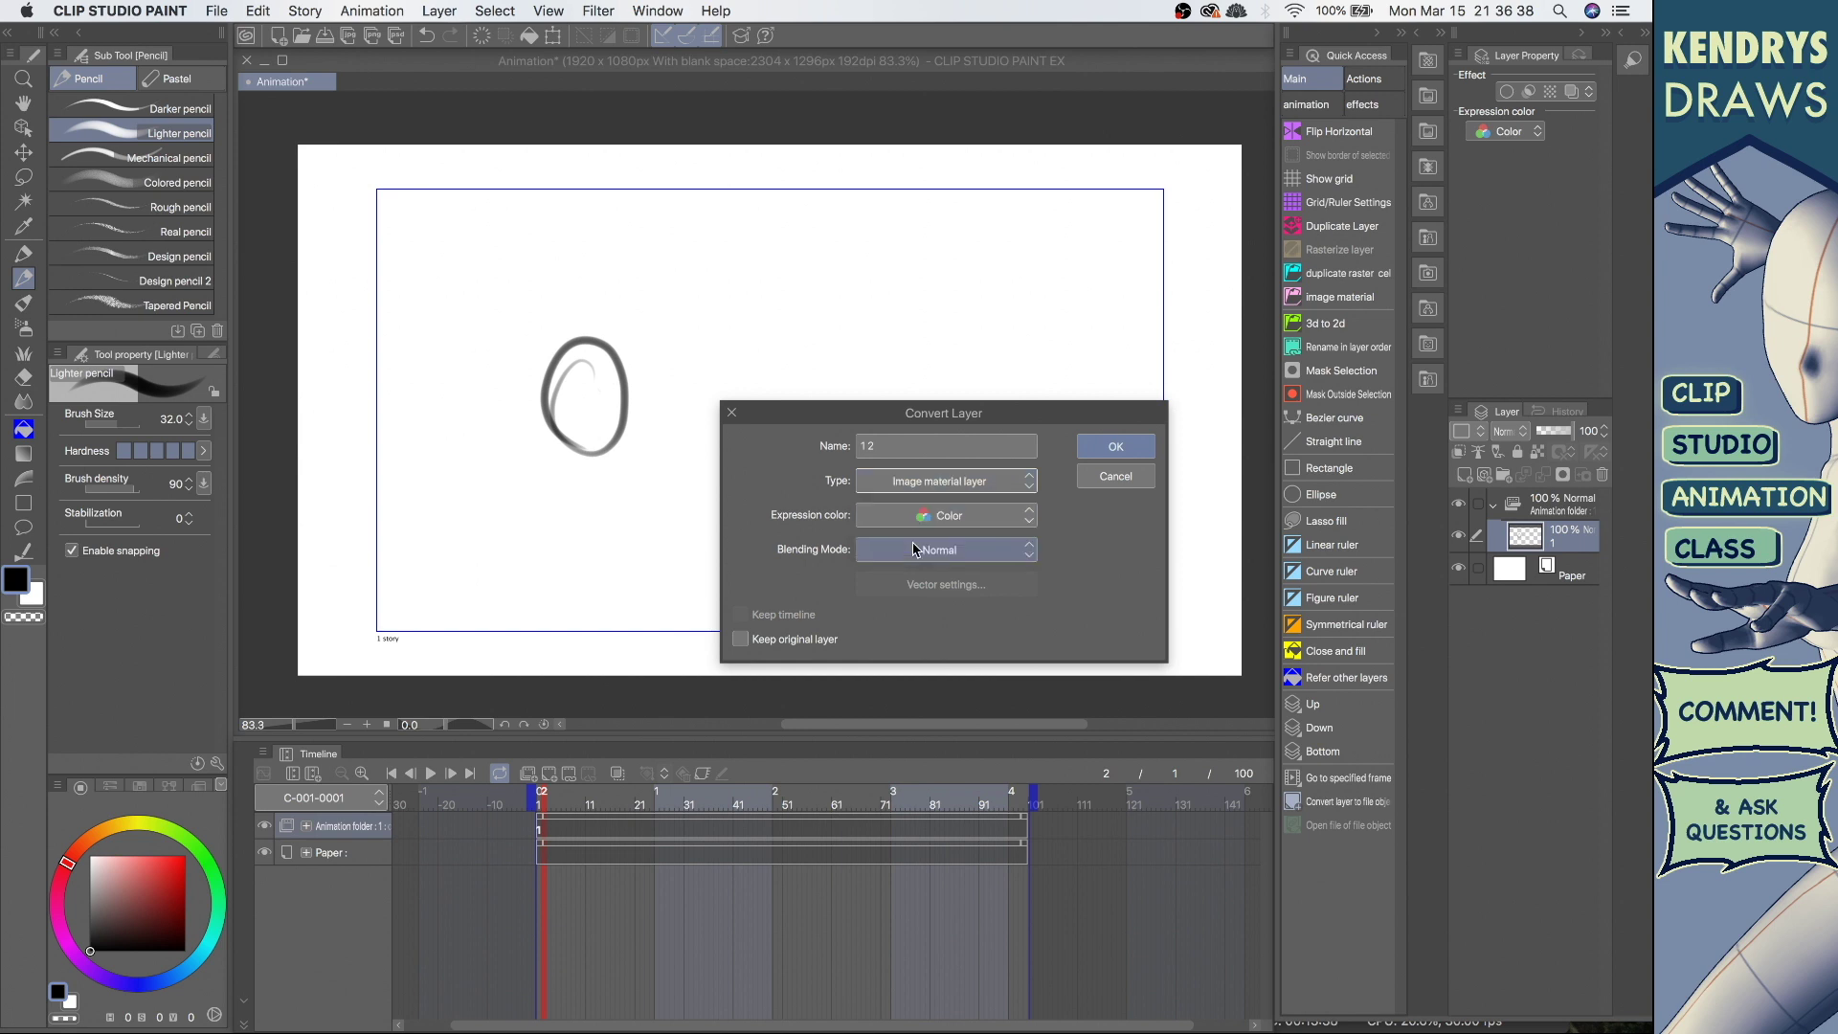
click(1102, 448)
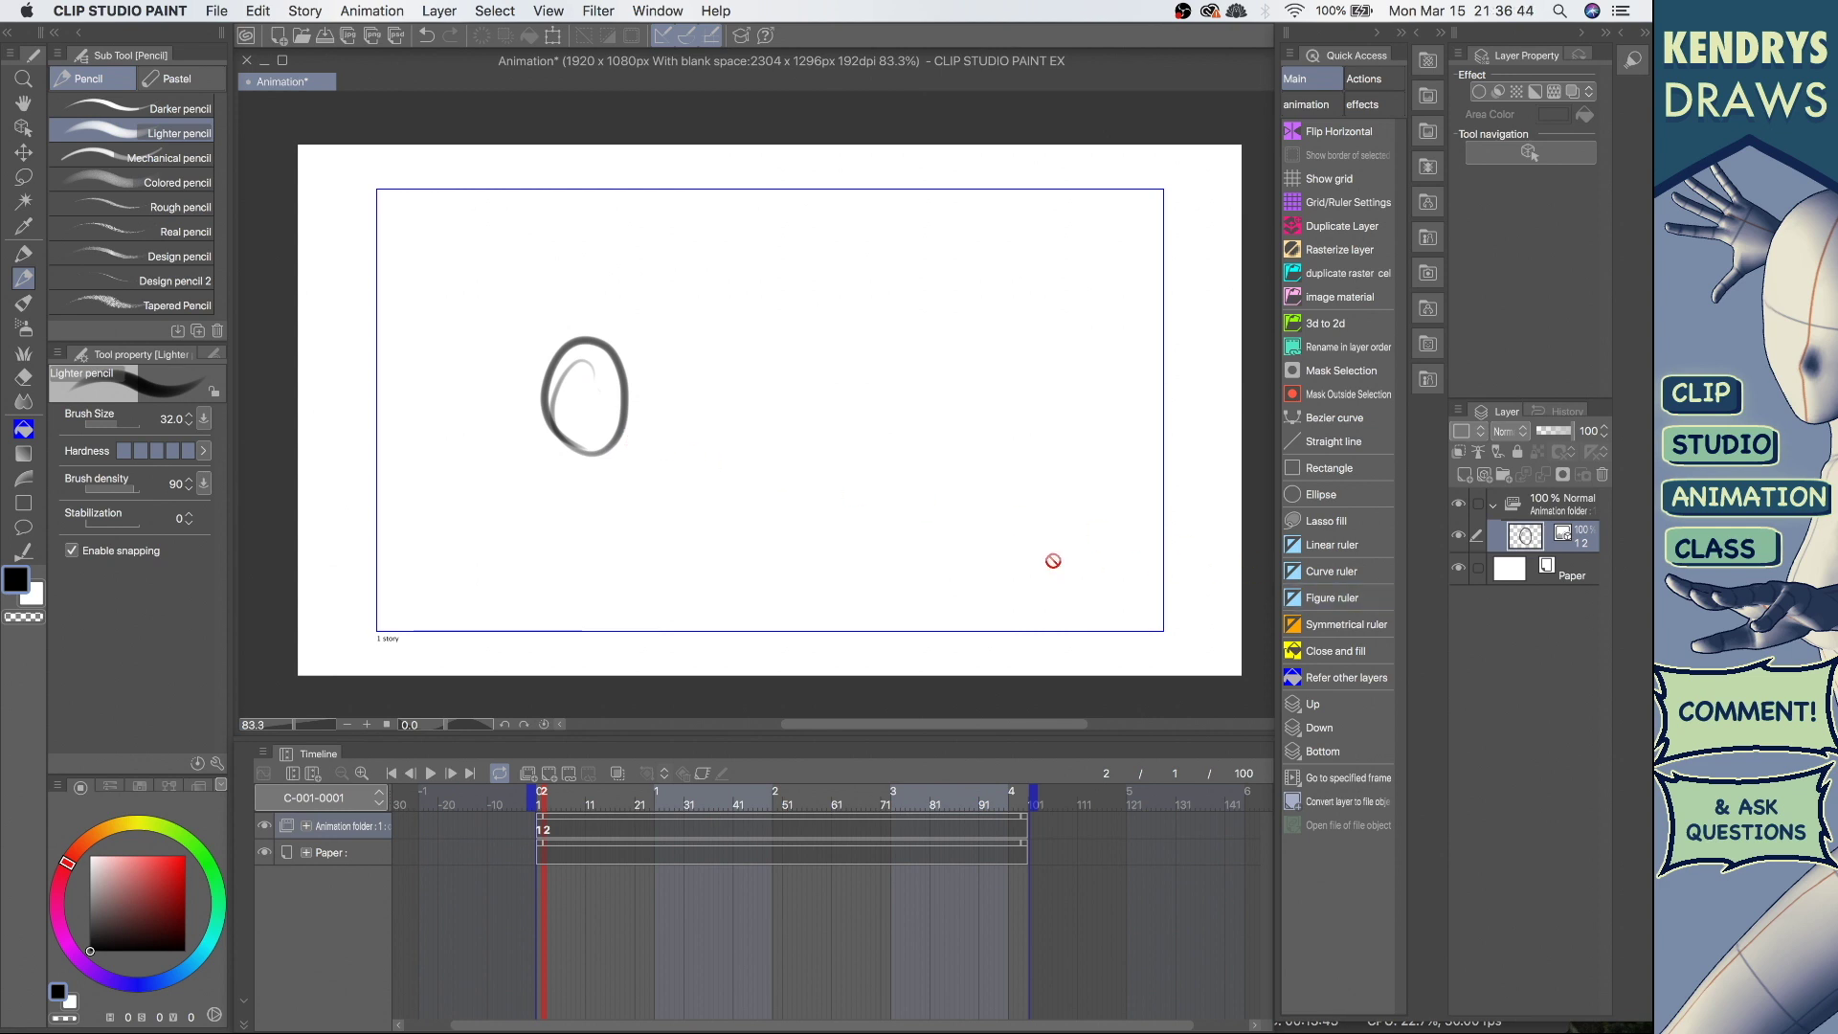
key(o)
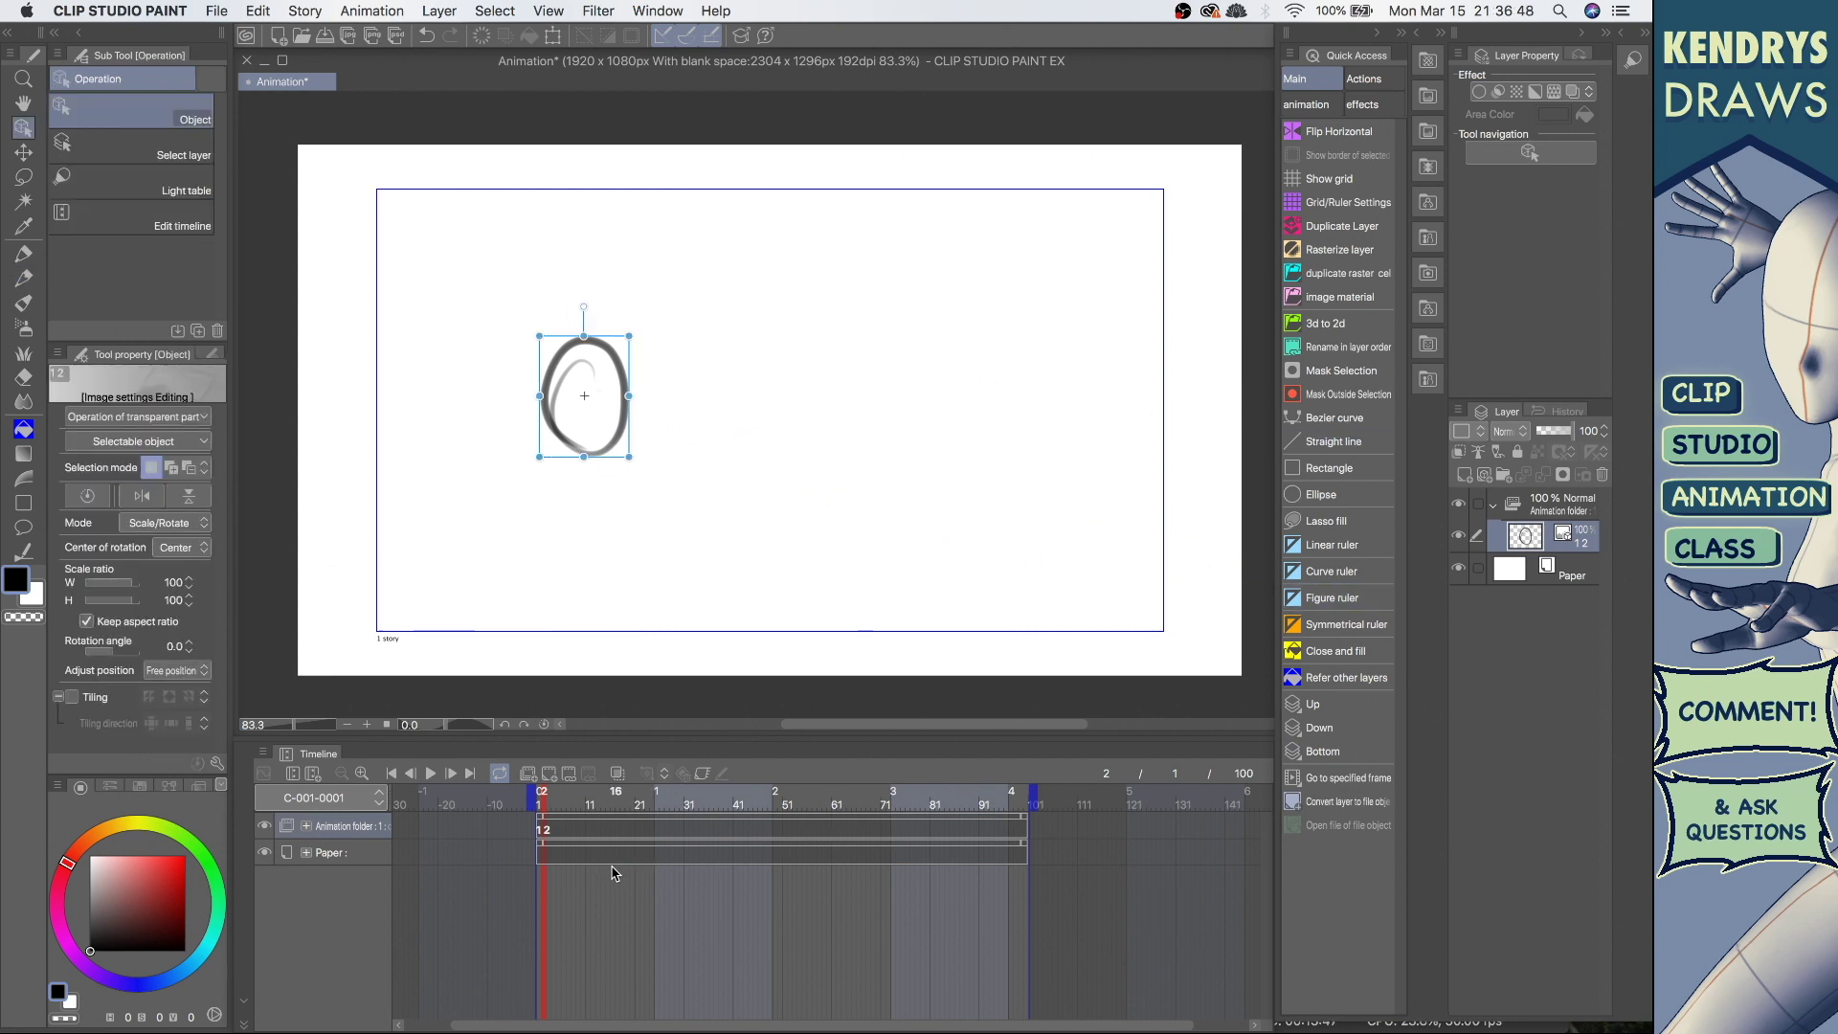
- Duplicate the egg cel for frame 2 and rasterize the image material layers of both the copy and the original
click(551, 780)
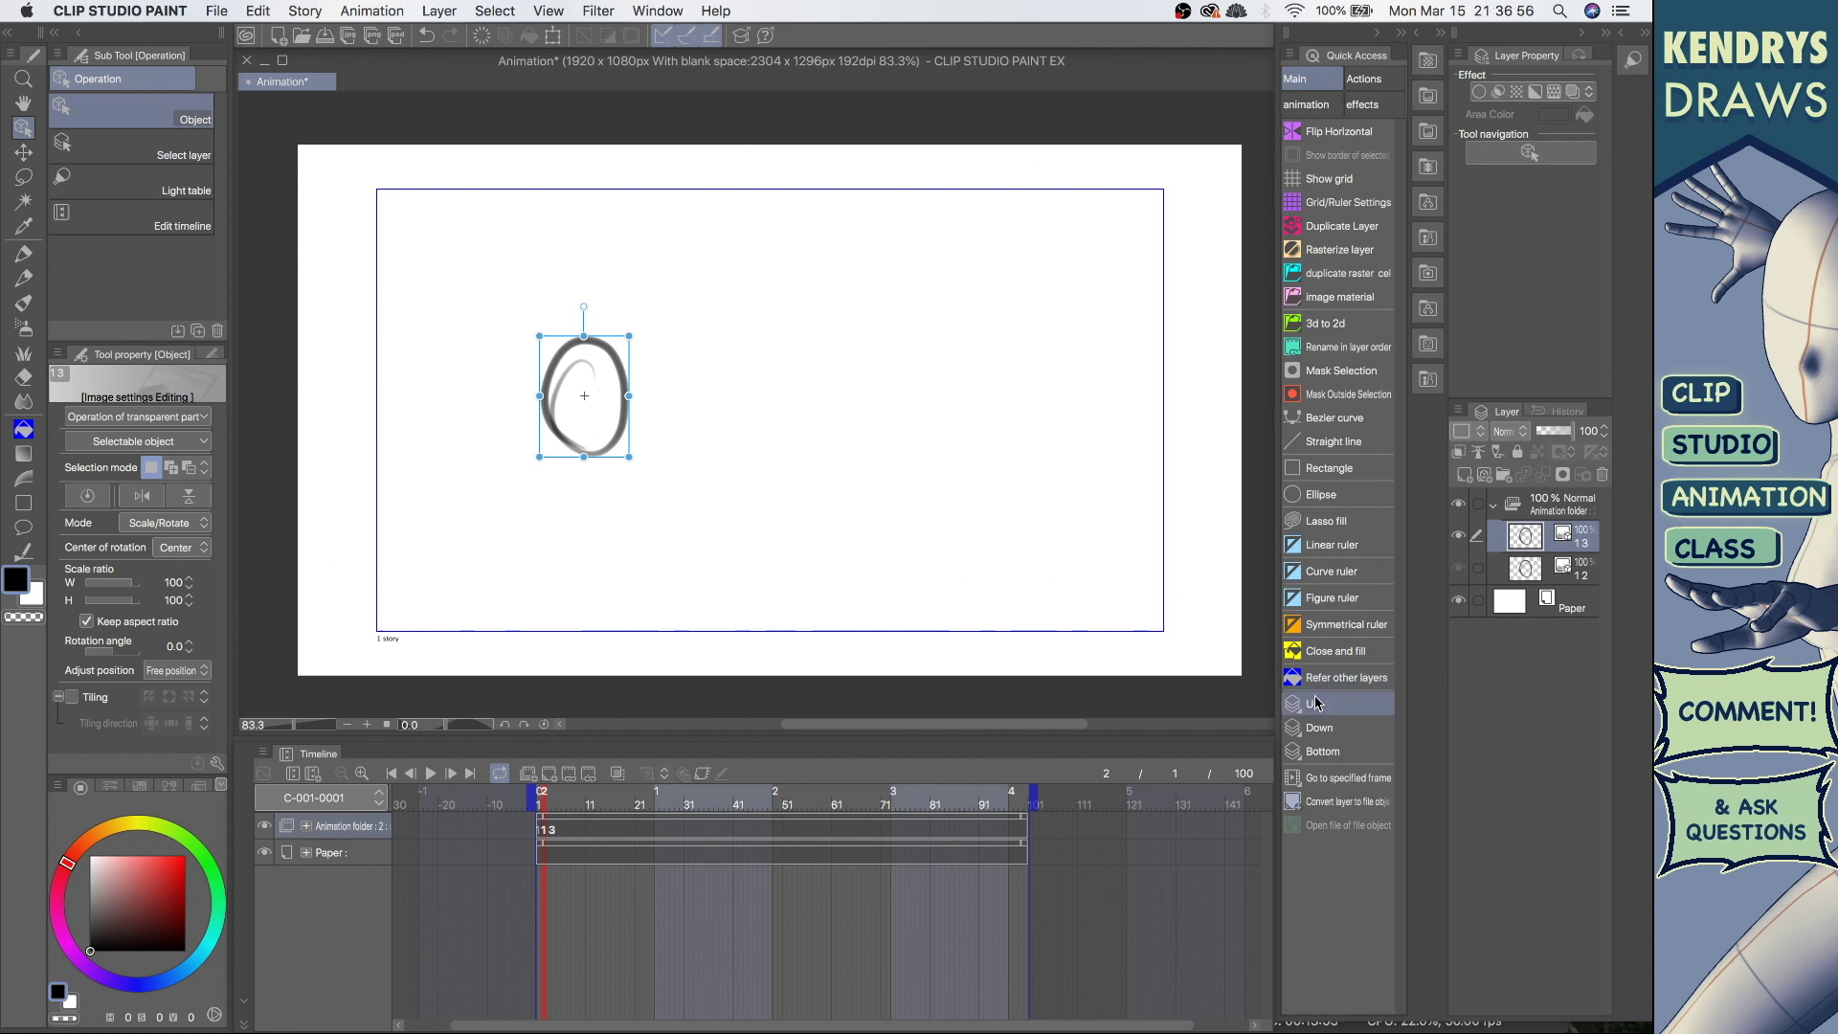
right_click(1571, 541)
click(1496, 342)
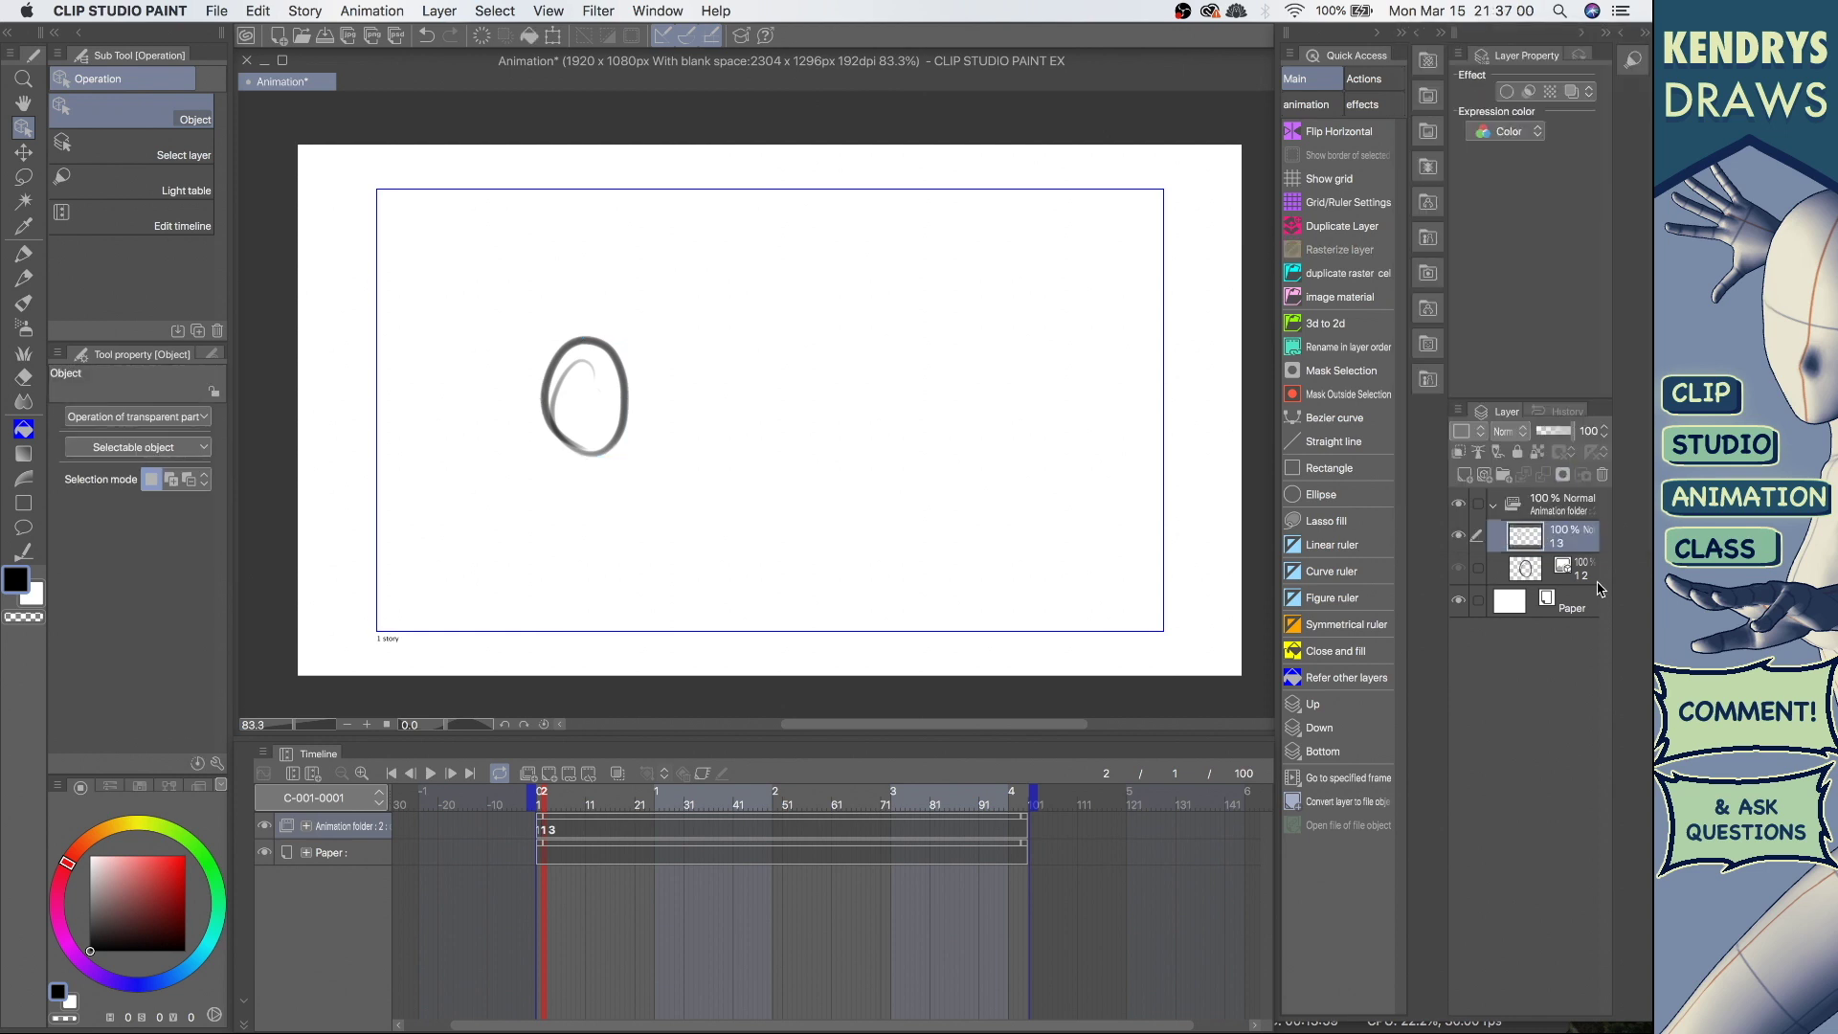
right_click(1578, 573)
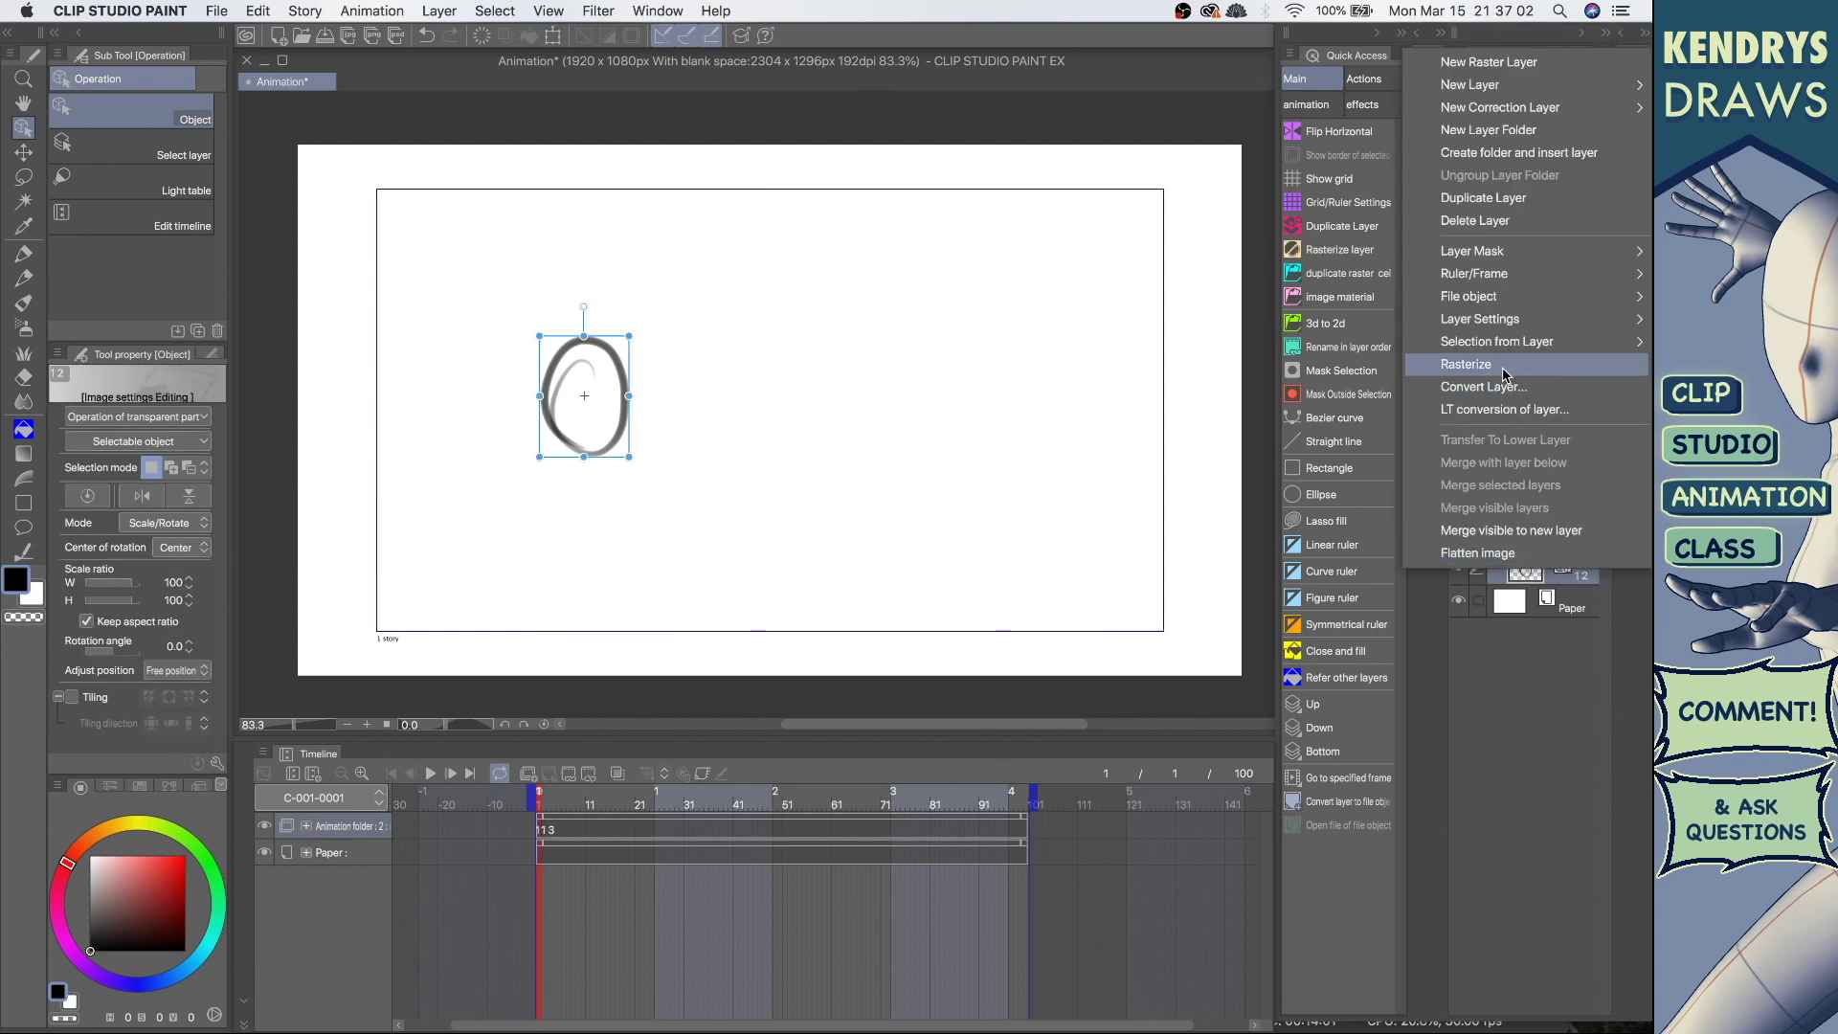
click(1502, 365)
- Move the rasterized egg copy up and to the right of the original, with onion skin enabled
click(1525, 542)
drag(629, 421, 693, 502)
click(700, 774)
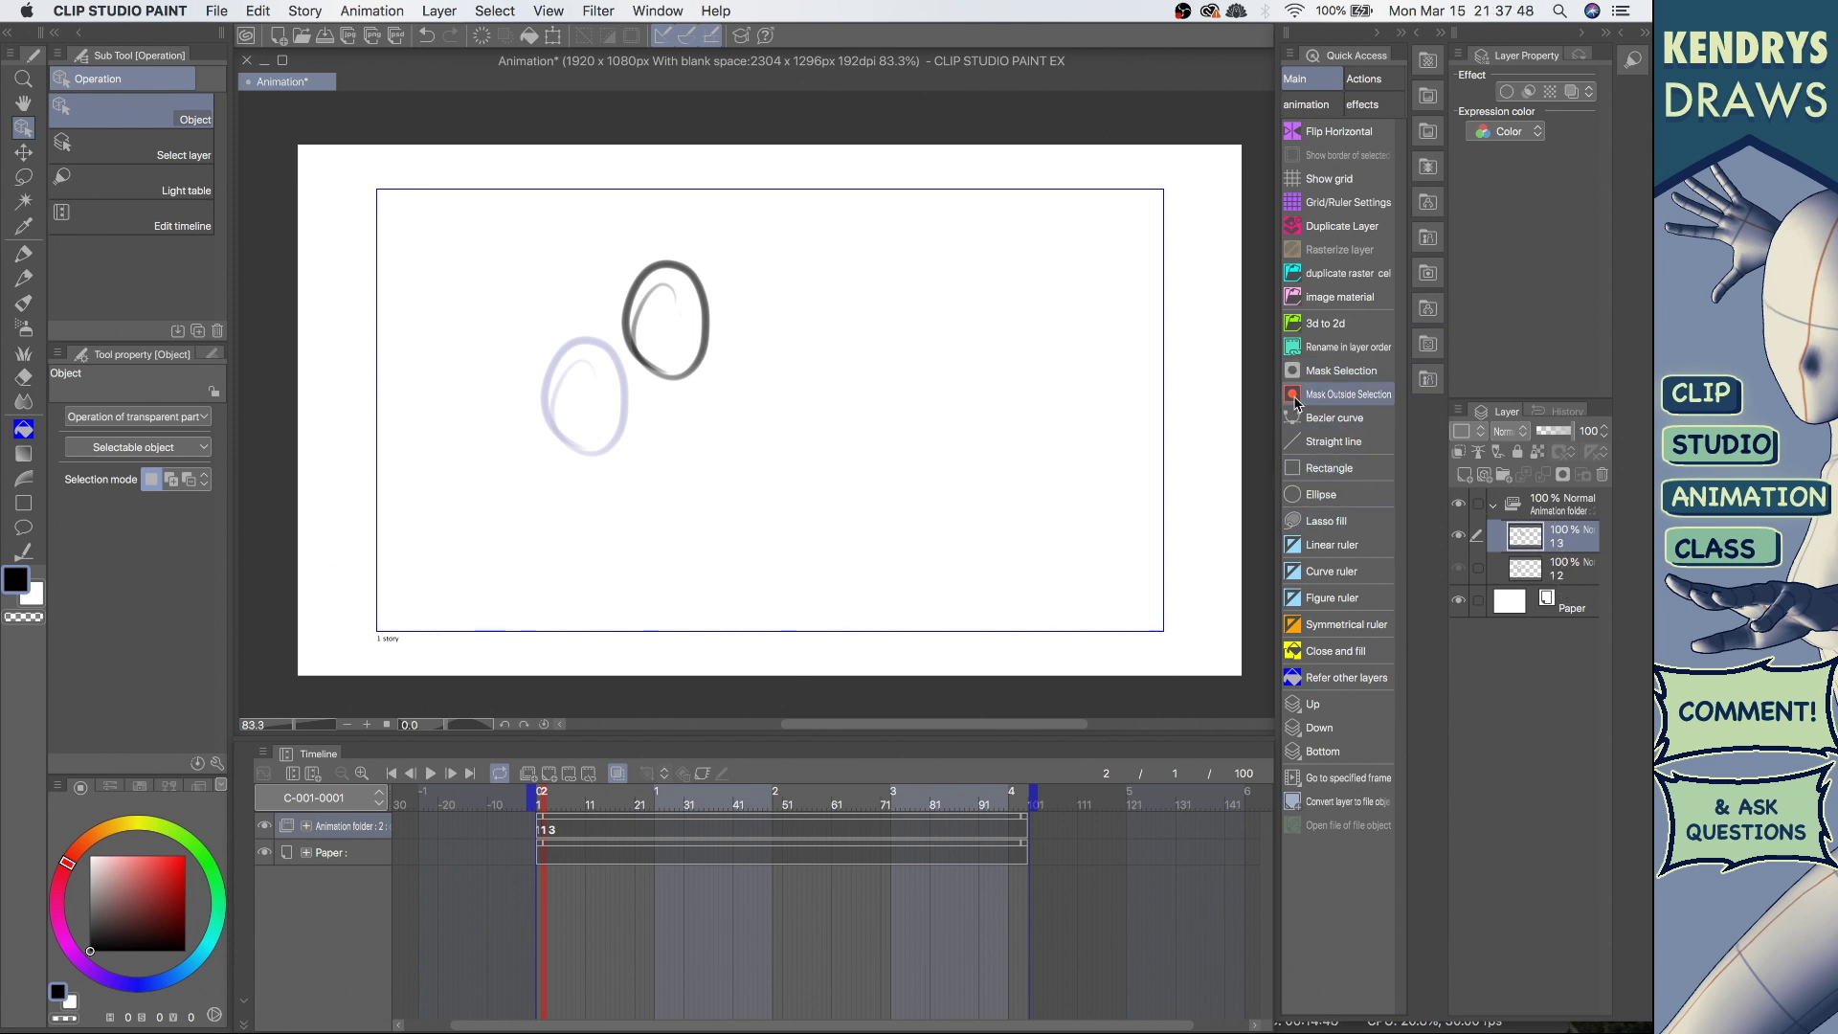
- Rename the cels in layer order and delete the leftover cel 2 entry from frame 2 of the animation folder's timeline
click(1378, 347)
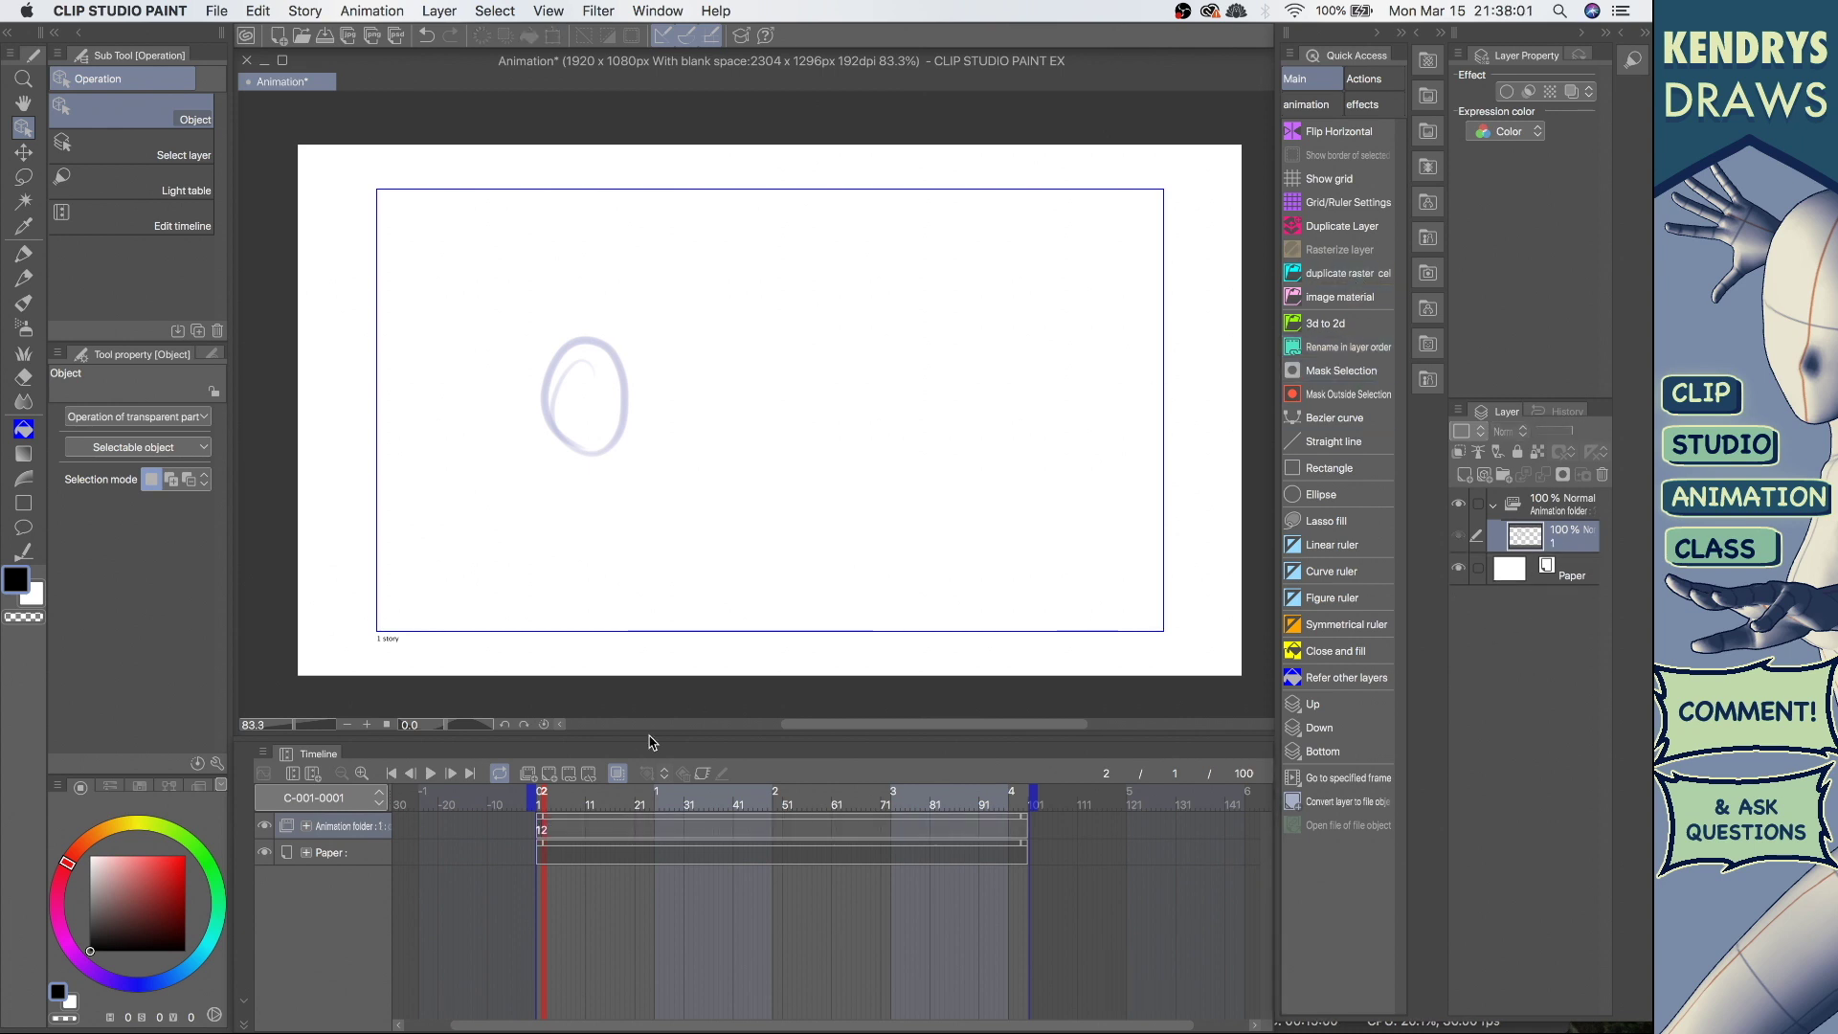
click(545, 832)
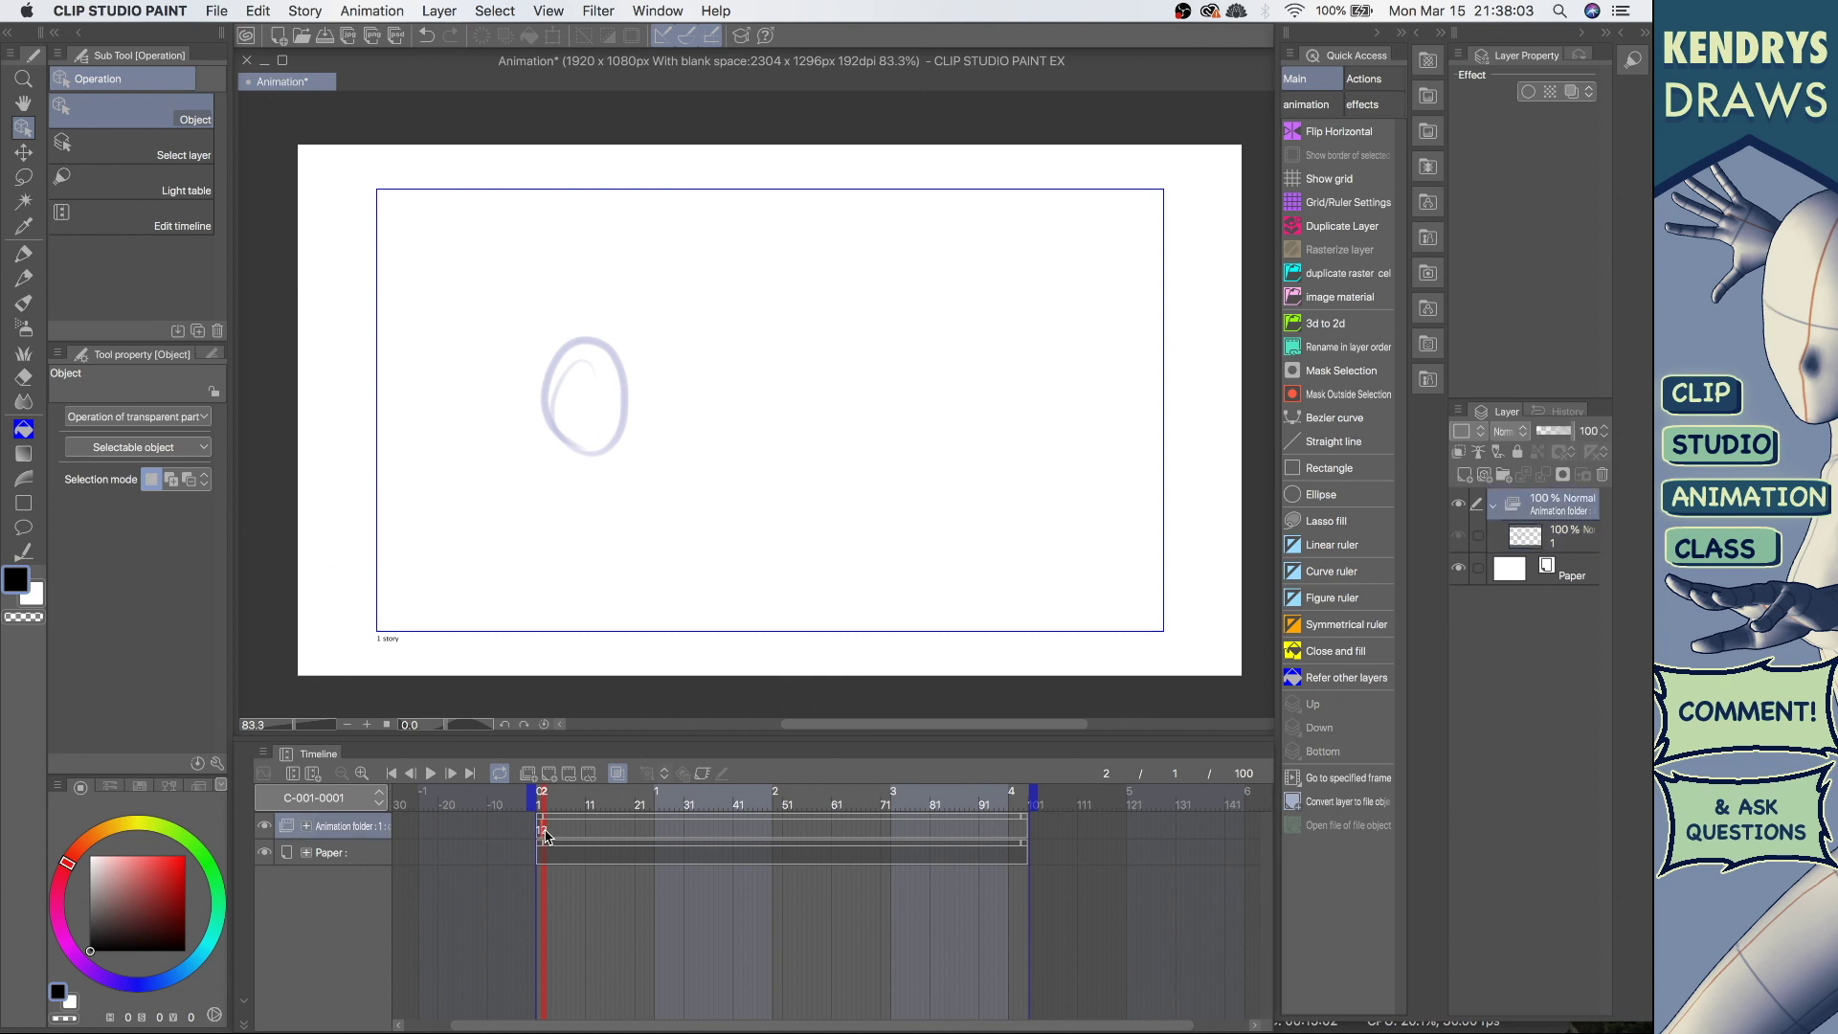
key(Delete)
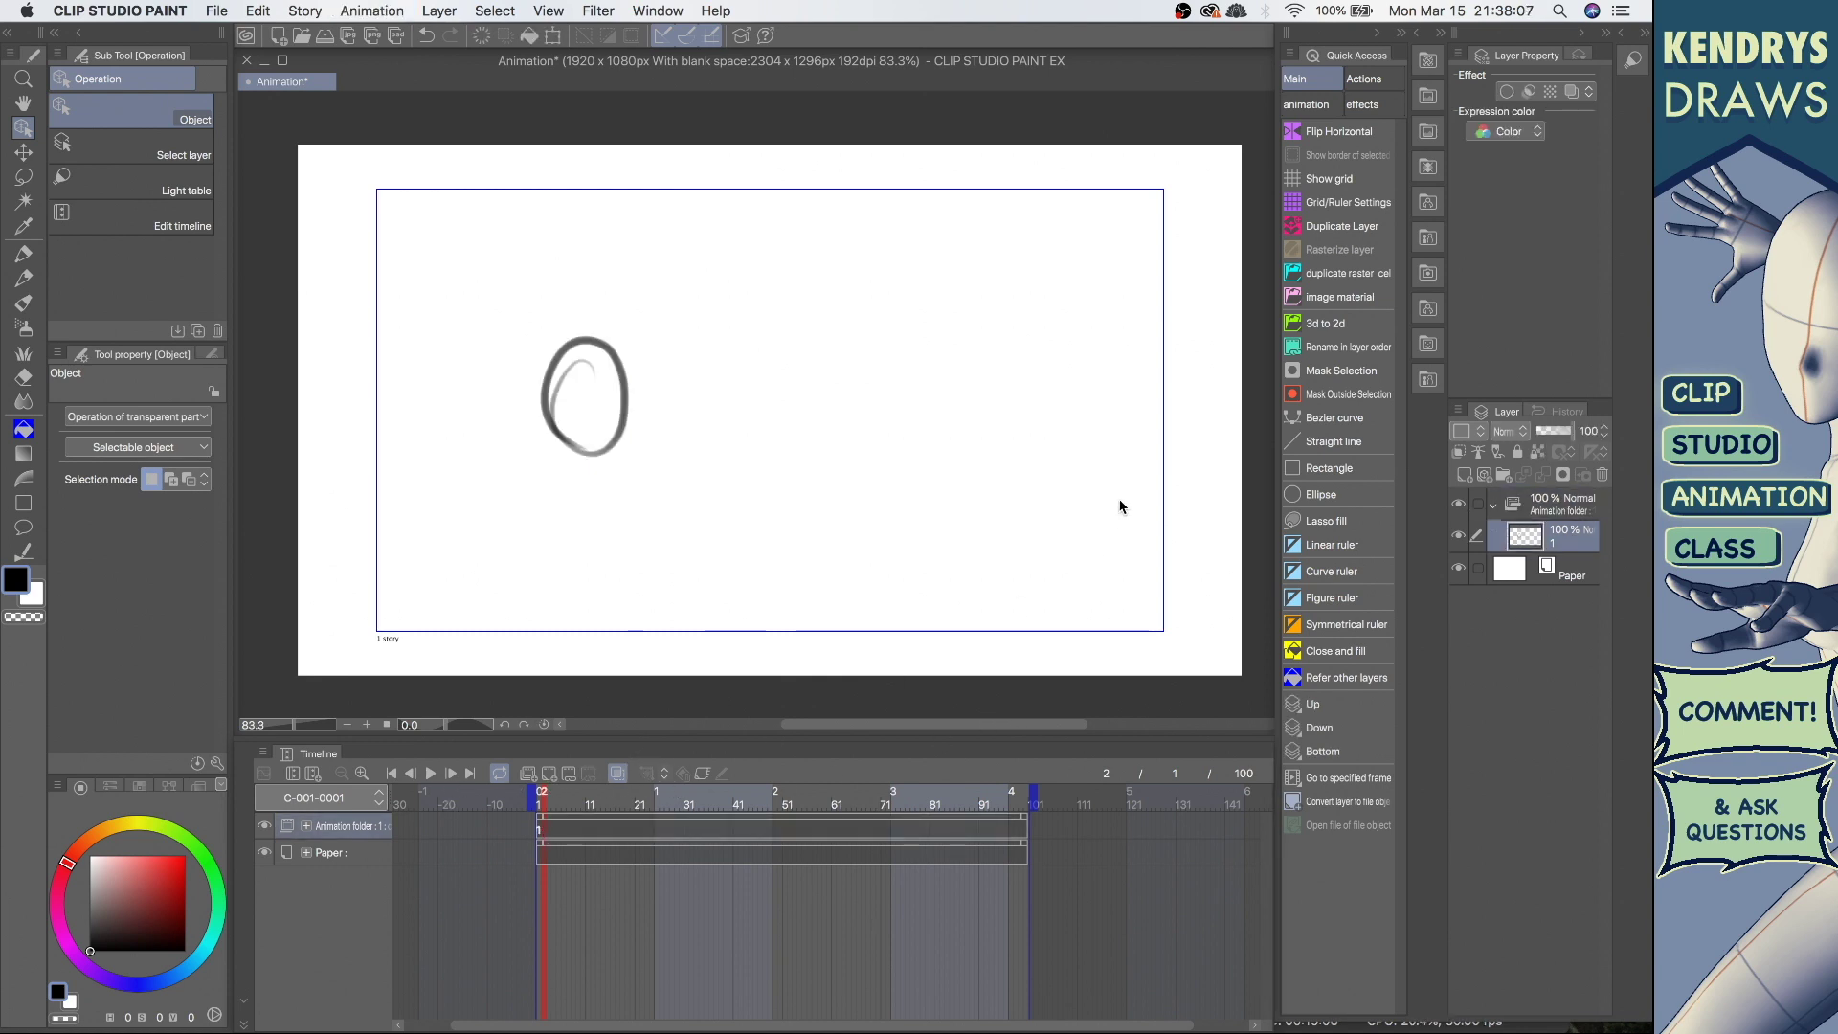
- Duplicate the raster cel 1 as a new cel at frame 2 and move its egg diagonally up and to the right
click(1364, 279)
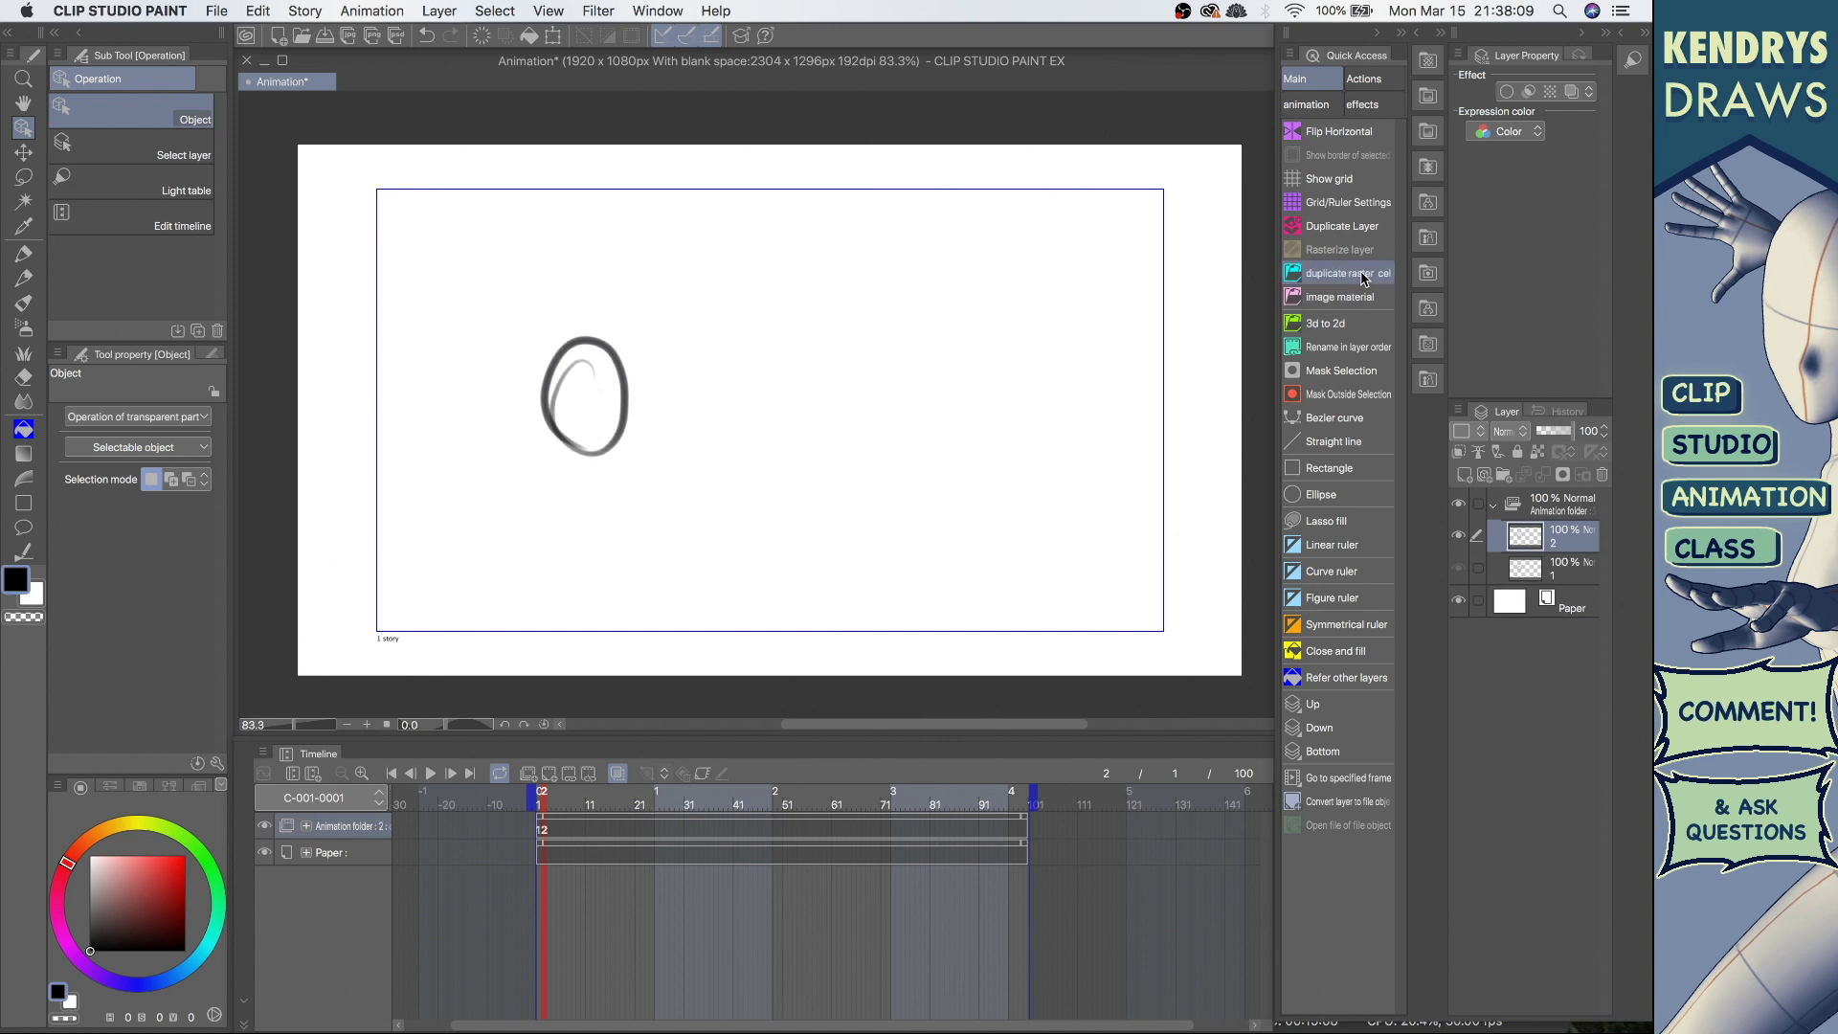
drag(628, 405, 752, 316)
click(1291, 281)
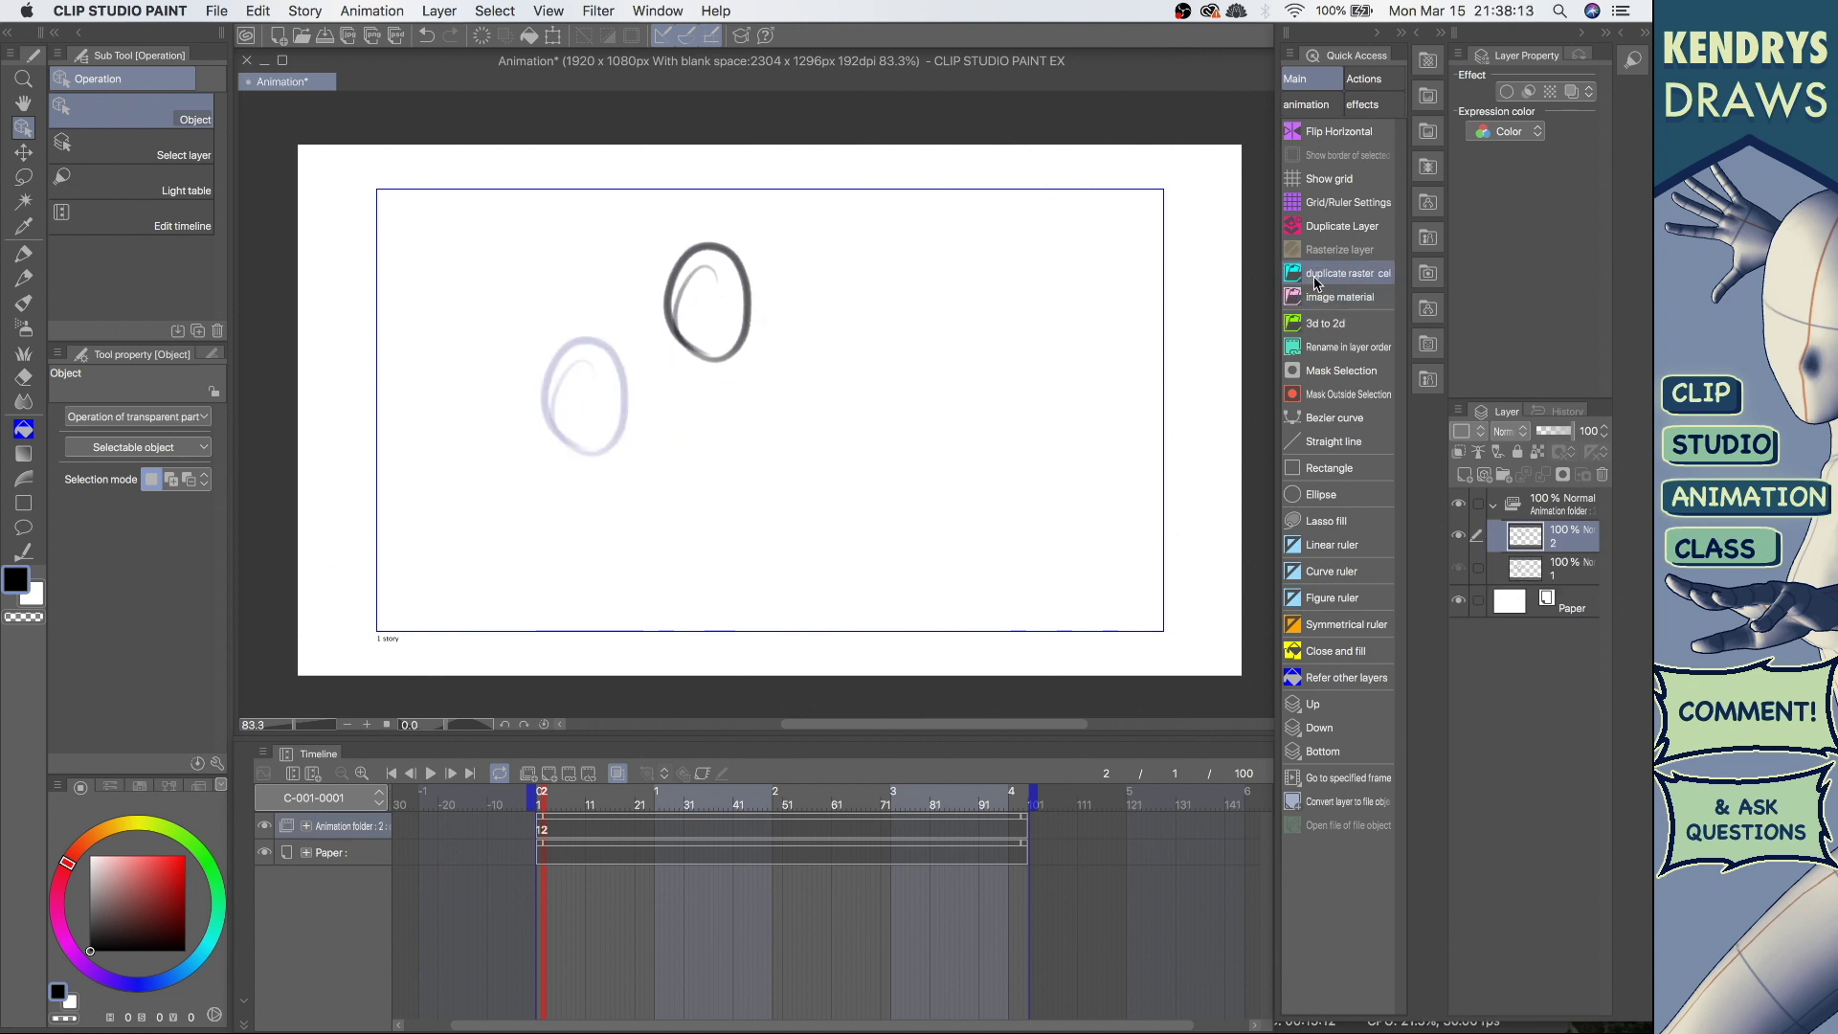